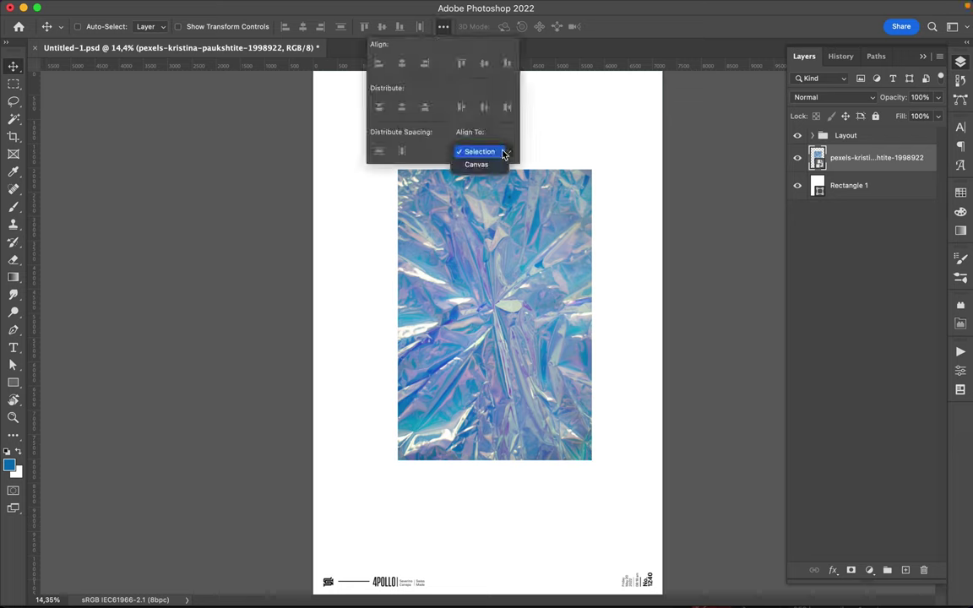
Centre the foil photo horizontally on the canvas and nudge it slightly upward
click(433, 63)
click(506, 208)
drag(505, 207, 506, 193)
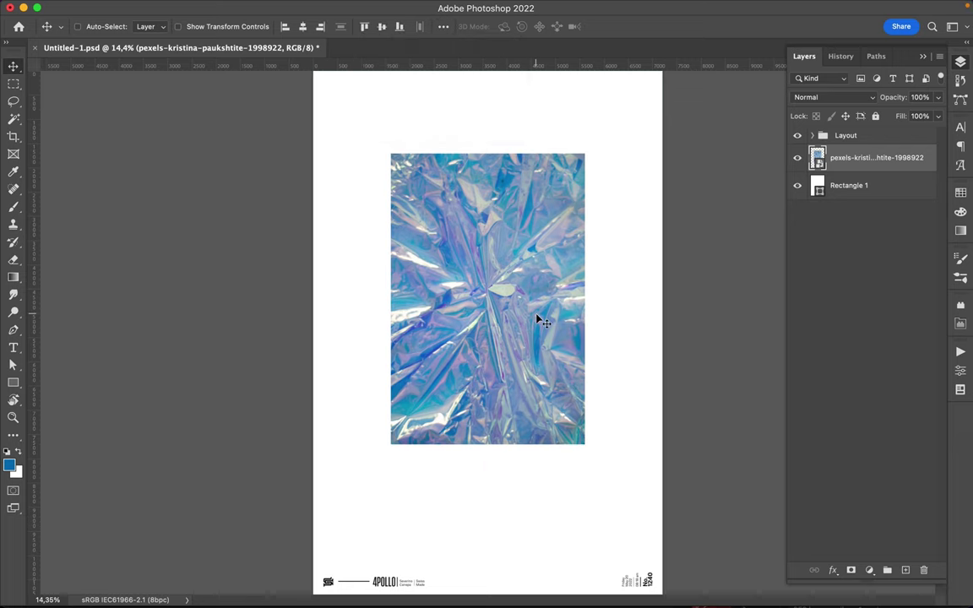
Add an empty Layer 1 above the photo and set a 4 px Hard Round brush
key(b)
click(905, 570)
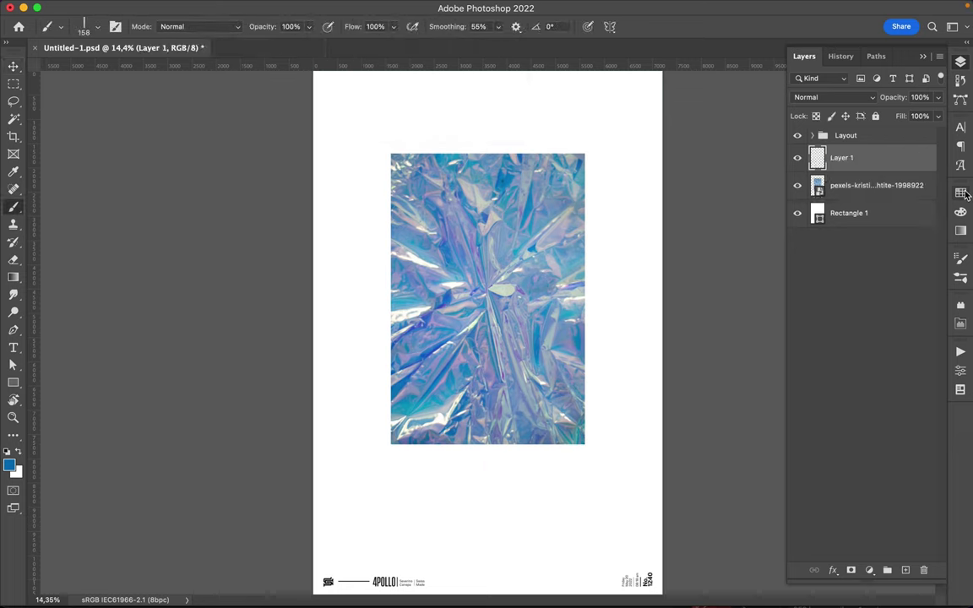
click(961, 193)
click(960, 127)
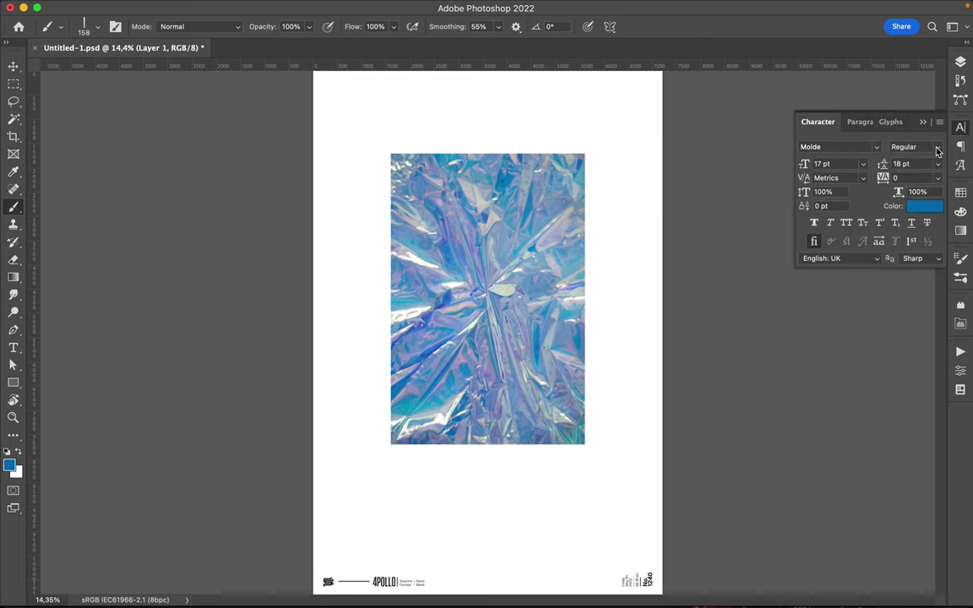
right_click(517, 206)
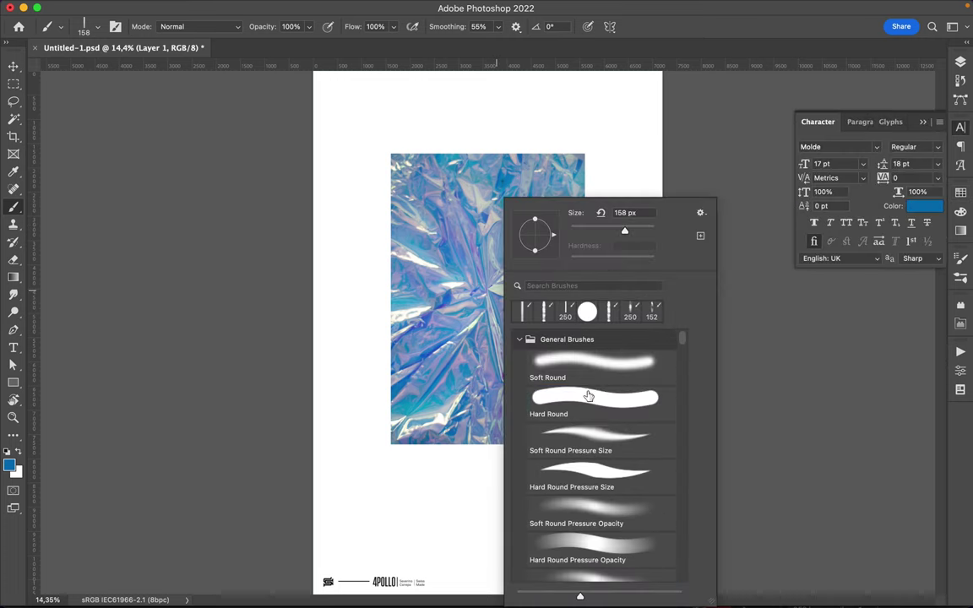
click(576, 231)
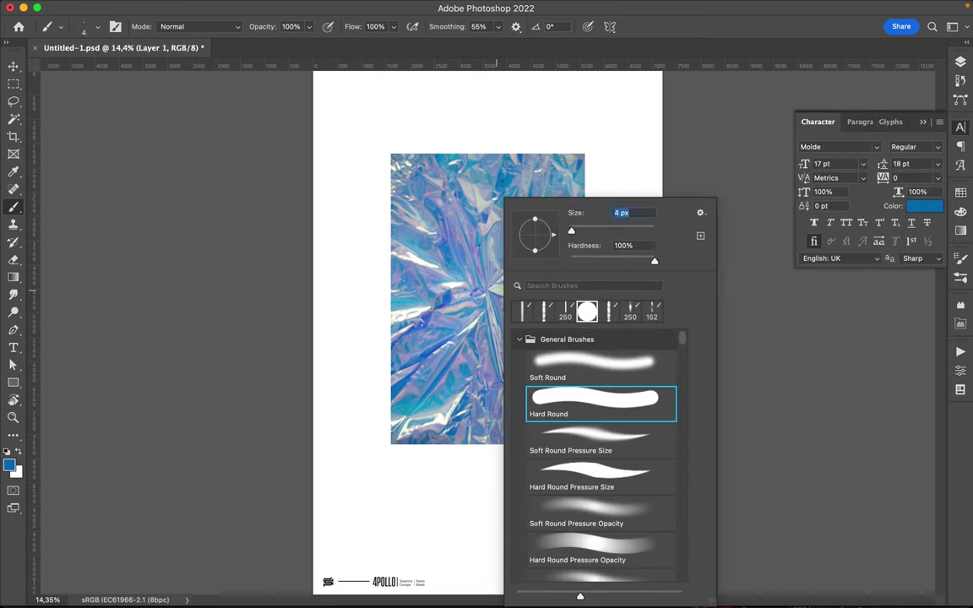
key(Return)
Trace thin blue lines around the photo's four edges, with a zigzag on its left
mouse_move(390, 153)
mouse_down()
mouse_move(583, 152)
mouse_move(519, 443)
mouse_move(413, 446)
mouse_move(390, 338)
mouse_move(390, 250)
mouse_up()
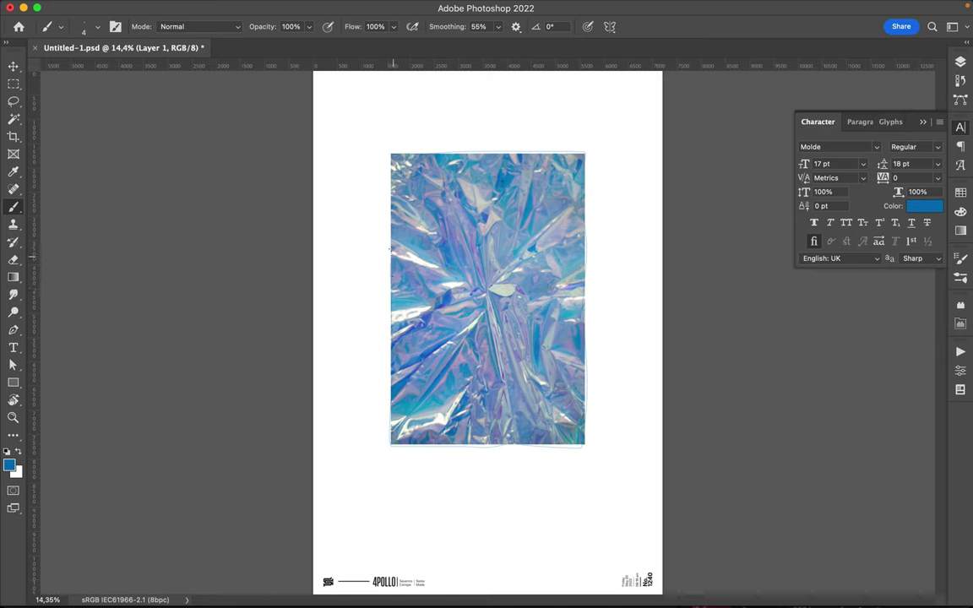
mouse_move(390, 172)
mouse_down()
mouse_move(391, 153)
mouse_move(564, 150)
mouse_move(586, 284)
mouse_move(587, 425)
mouse_up()
mouse_move(386, 435)
mouse_down()
mouse_move(387, 169)
mouse_move(516, 149)
mouse_move(585, 274)
mouse_move(586, 379)
mouse_up()
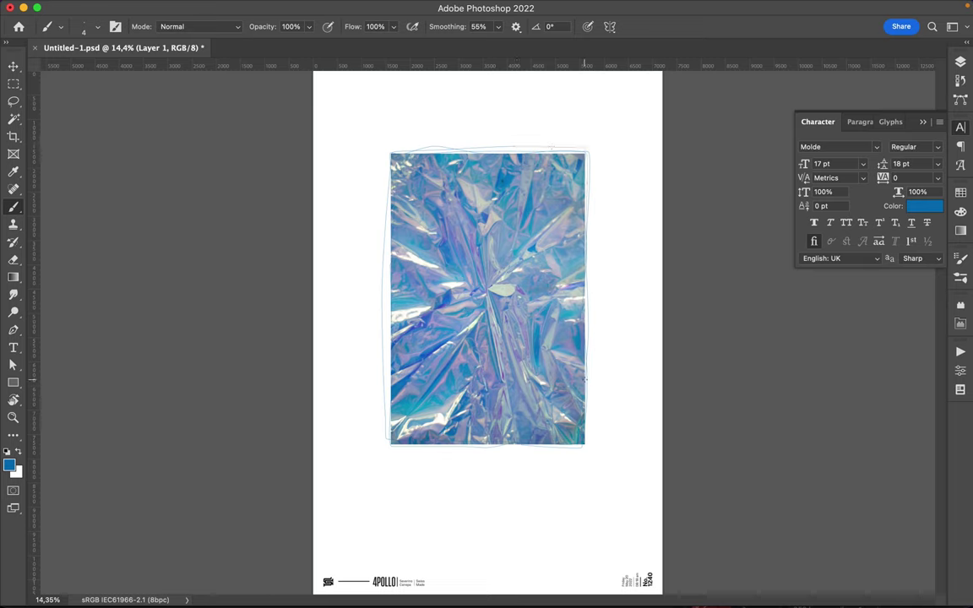
mouse_move(585, 445)
mouse_down()
mouse_move(390, 445)
mouse_move(390, 155)
mouse_up()
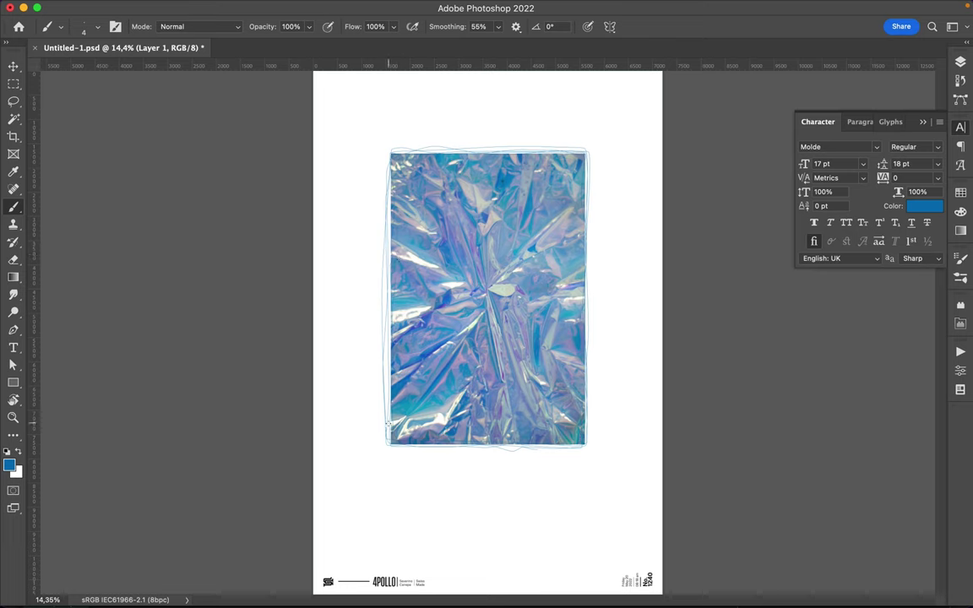
drag(387, 422, 318, 392)
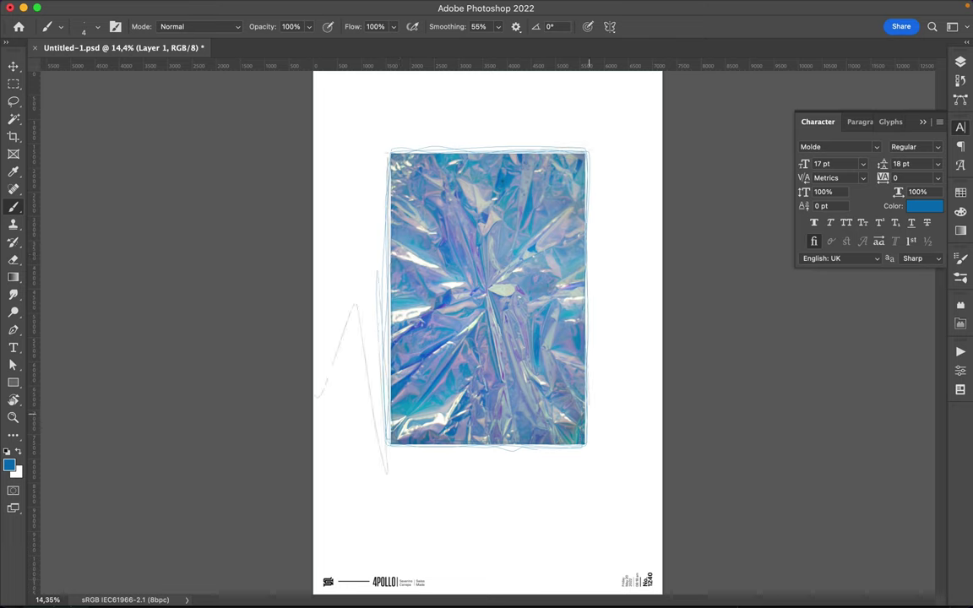
drag(583, 151, 586, 443)
Add more thin lines along the outline, squiggles above, a right-side hook and a left zigzag
mouse_move(470, 445)
mouse_down()
mouse_move(591, 431)
mouse_move(451, 445)
mouse_up()
mouse_move(384, 447)
mouse_down()
mouse_move(378, 152)
mouse_move(591, 145)
mouse_move(596, 435)
mouse_up()
drag(397, 136, 571, 128)
drag(494, 134, 554, 127)
drag(456, 135, 540, 134)
drag(592, 278, 629, 435)
drag(627, 477, 609, 521)
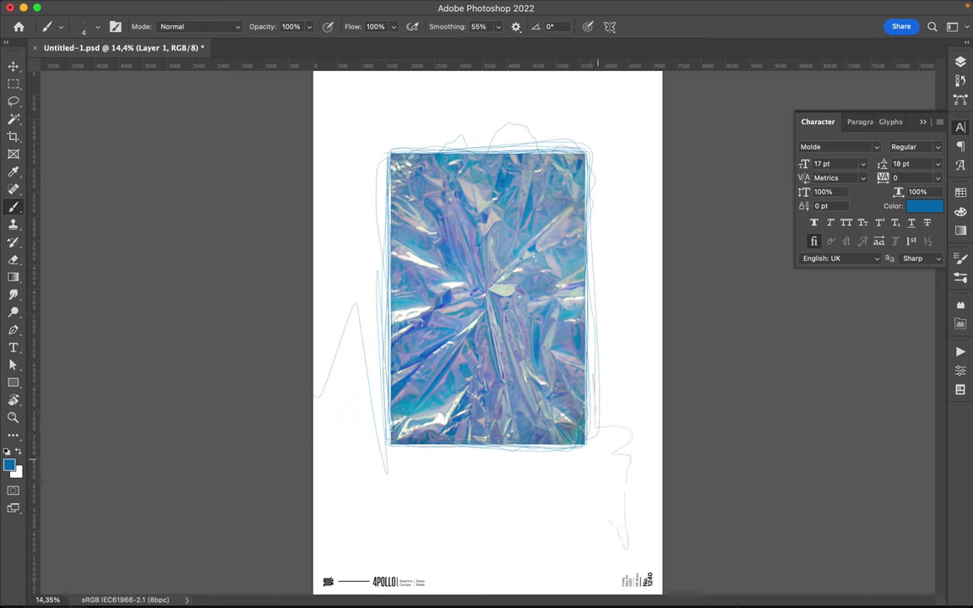
mouse_move(327, 245)
mouse_down()
mouse_move(340, 218)
mouse_move(371, 199)
mouse_up()
Enlarge the brush to 44 px
scroll(486, 331, down, 2)
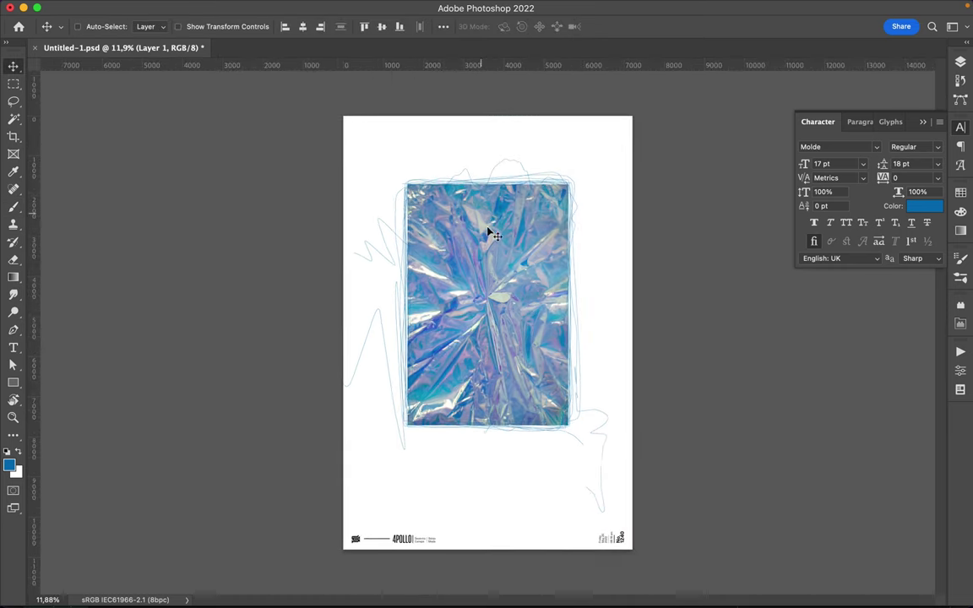
right_click(492, 268)
scroll(590, 463, up, 10)
drag(566, 230, 582, 229)
key(Return)
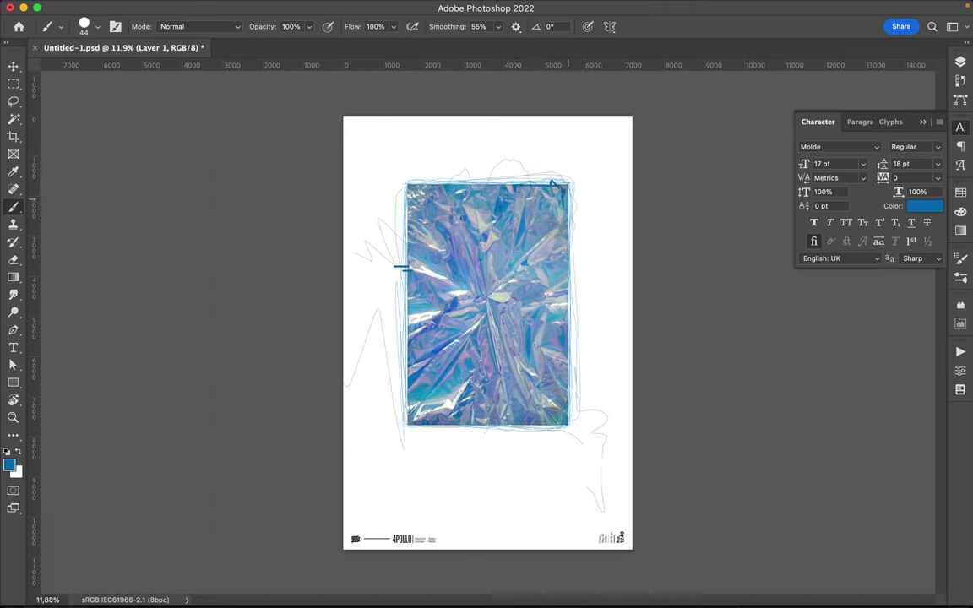
Paint dark edge lines, a lower-right zigzag, a small circle, a dash and a zigzagged right bracket
drag(568, 182, 565, 291)
mouse_move(564, 391)
mouse_down()
mouse_move(512, 452)
mouse_move(489, 432)
mouse_up()
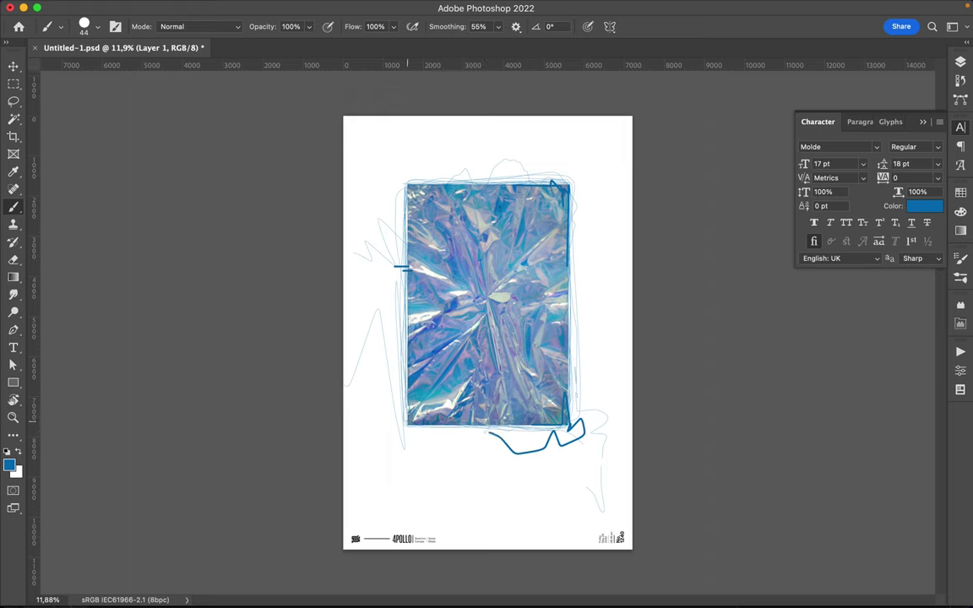
drag(402, 310, 407, 363)
mouse_move(436, 203)
mouse_down()
mouse_move(452, 211)
mouse_move(433, 201)
mouse_up()
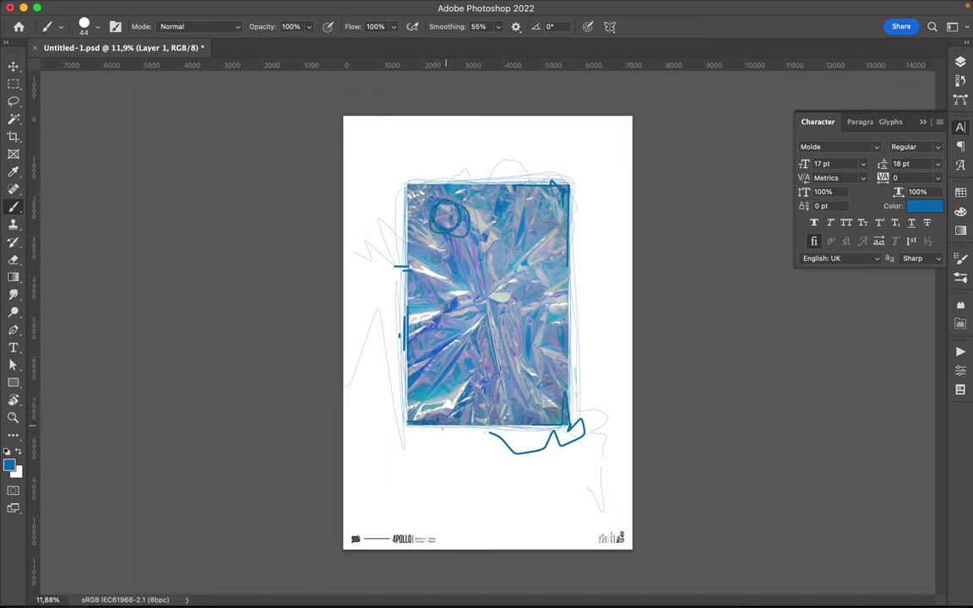
drag(412, 427, 431, 428)
drag(579, 285, 558, 324)
drag(575, 286, 569, 305)
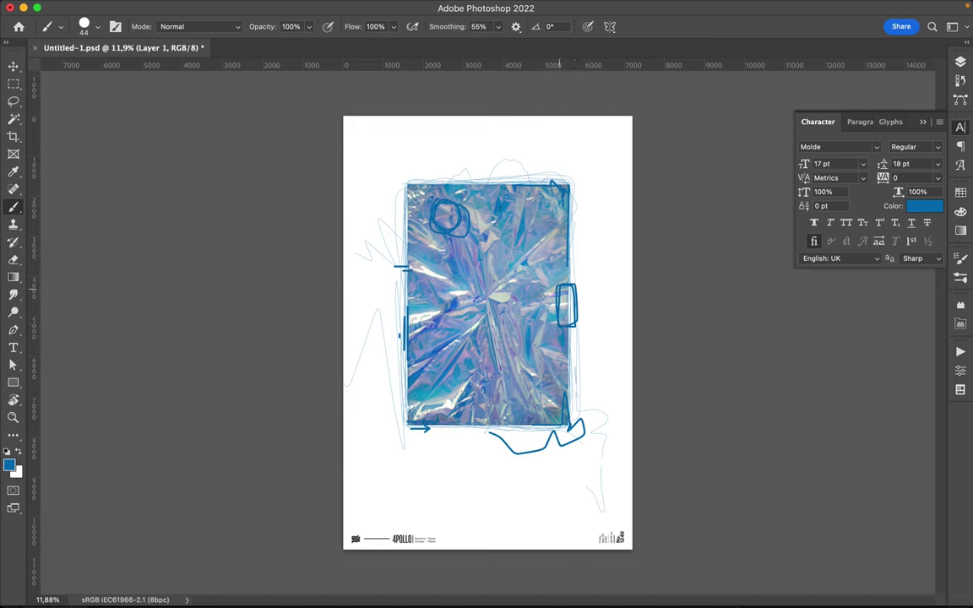
drag(563, 313, 574, 323)
Paint an N zigzag at left, a top-right zigzag, a curve below and a left loop
mouse_move(395, 192)
mouse_down()
mouse_move(390, 219)
mouse_move(399, 211)
mouse_up()
drag(553, 169, 526, 156)
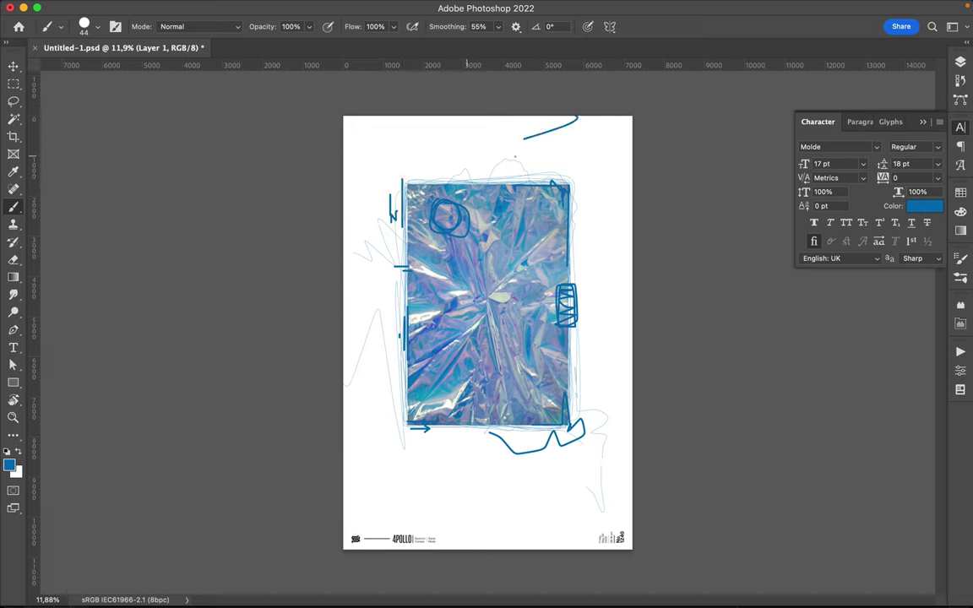
drag(382, 433, 492, 450)
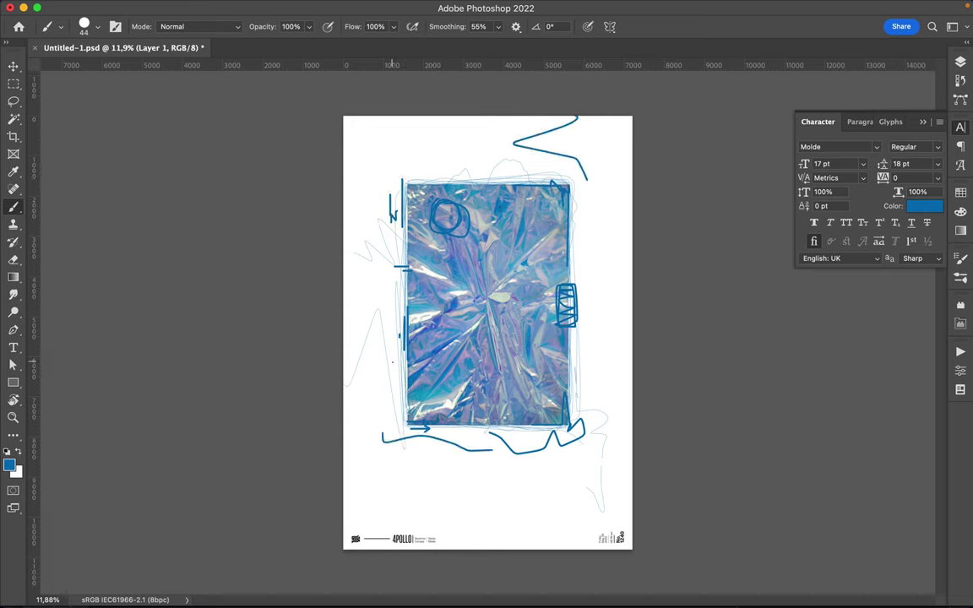
drag(374, 342, 367, 409)
drag(378, 342, 379, 406)
drag(375, 342, 369, 418)
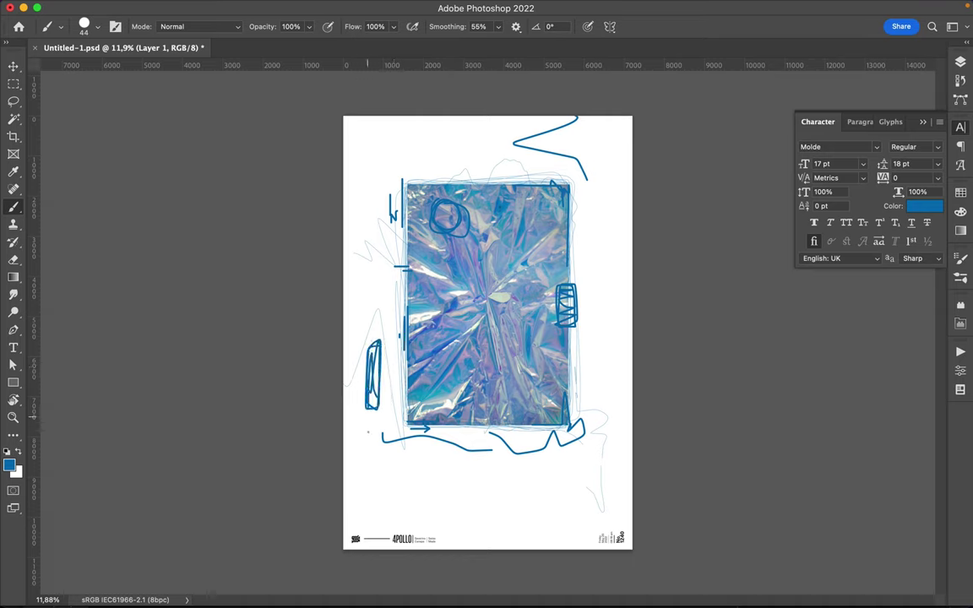
right_click(589, 264)
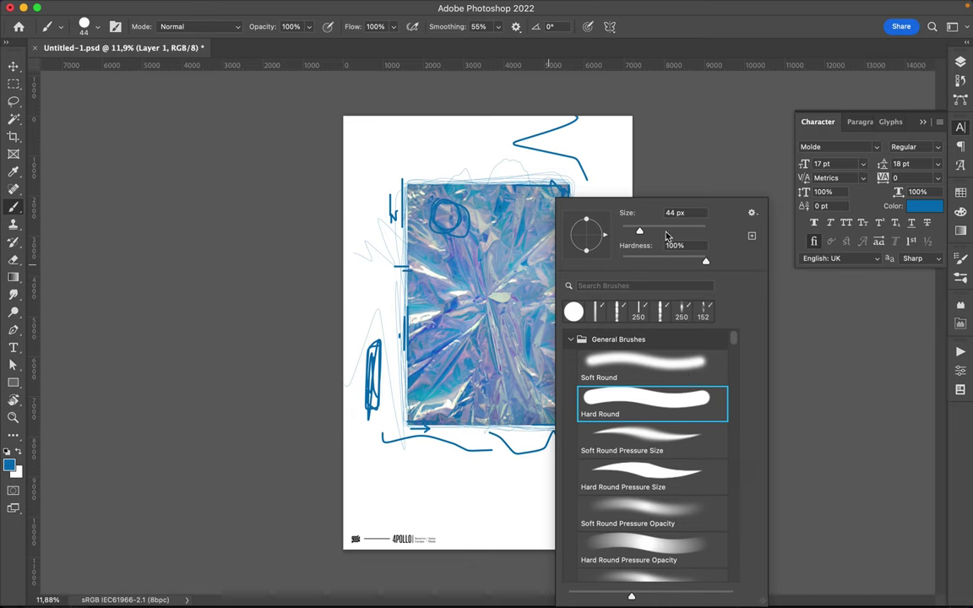
With a 105 px brush, paint a scribble, a curved right stroke and short marks around the photo
key(Return)
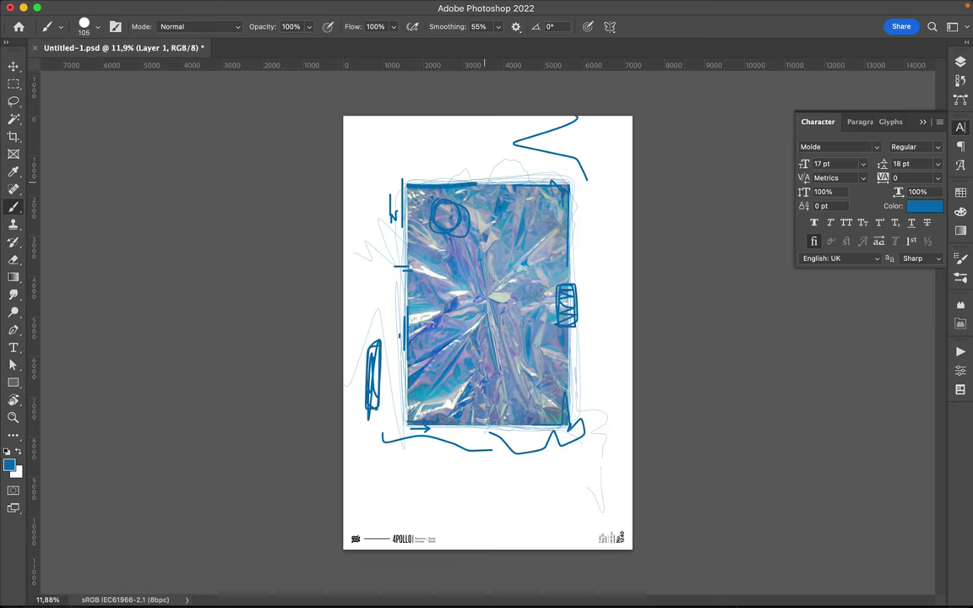
drag(423, 373, 428, 388)
drag(574, 355, 631, 381)
drag(394, 235, 393, 249)
mouse_move(541, 255)
mouse_down()
mouse_move(585, 252)
mouse_move(545, 245)
mouse_up()
Enlarge the brush to 348 px and paint thick chevrons below the photo and at the top-left
right_click(500, 192)
drag(607, 234, 635, 234)
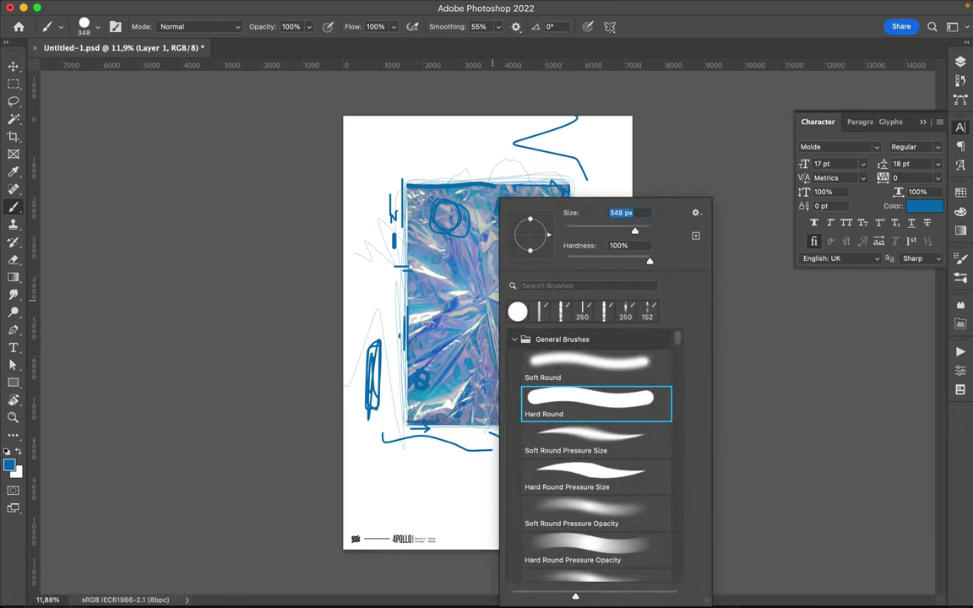
key(Return)
drag(461, 413, 461, 439)
mouse_move(479, 404)
mouse_down()
mouse_move(480, 458)
mouse_move(583, 467)
mouse_up()
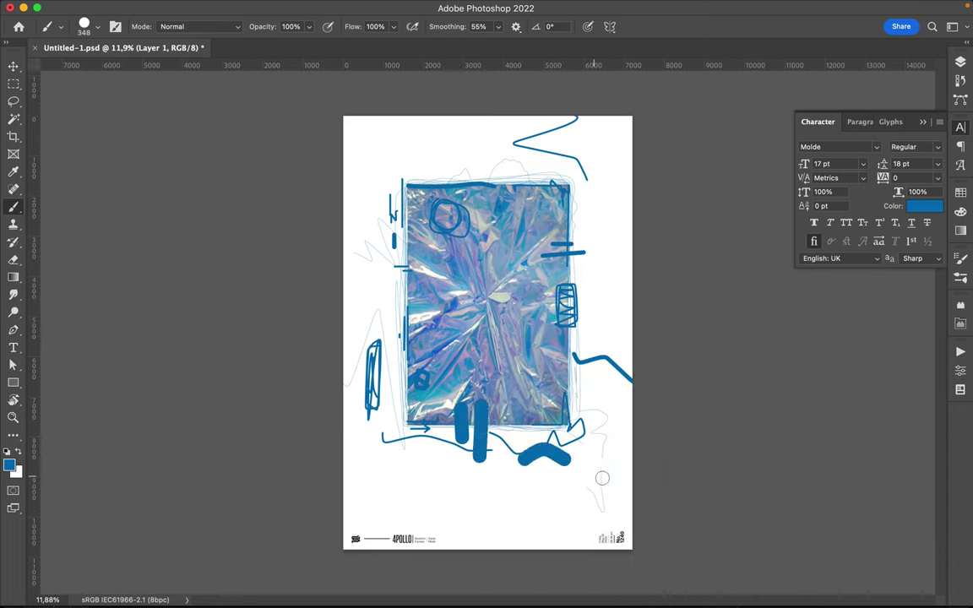
drag(400, 135, 438, 159)
key(v)
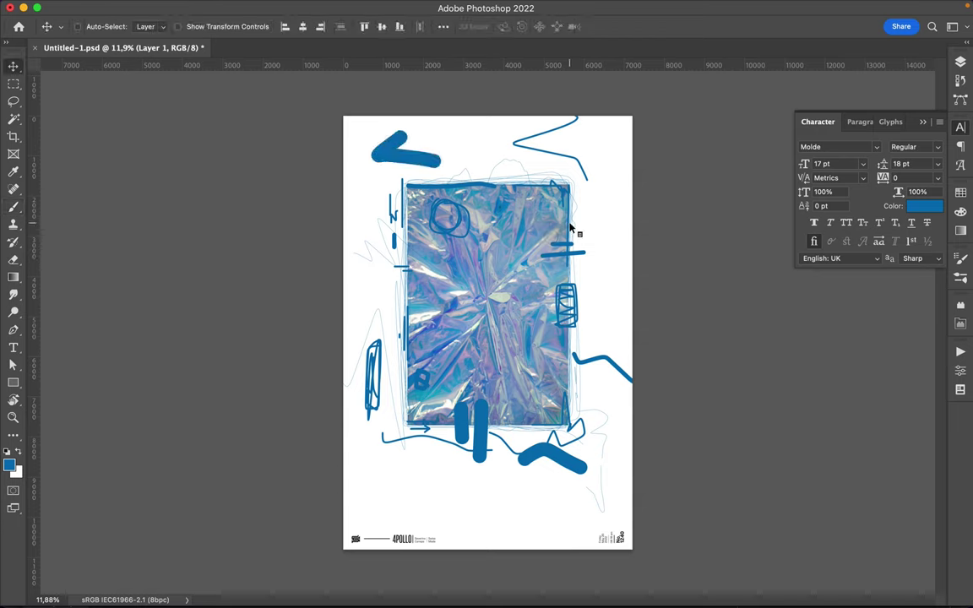
key(b)
click(960, 193)
Pick the light lavender swatch and the 516 px One Sided textured brush preset
click(800, 227)
right_click(419, 269)
scroll(560, 384, down, 5)
scroll(560, 391, down, 5)
scroll(562, 462, down, 5)
click(561, 462)
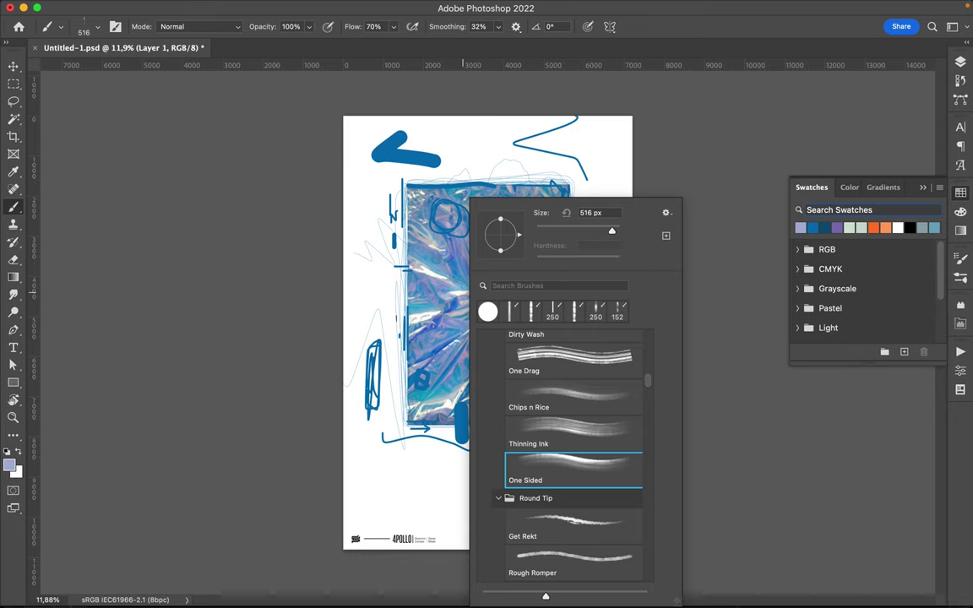
key(XF86AudioMute)
key(Escape)
key(F7)
Add a layer beneath the photo and paint lavender strokes along its left, right and top edges
click(902, 215)
click(906, 570)
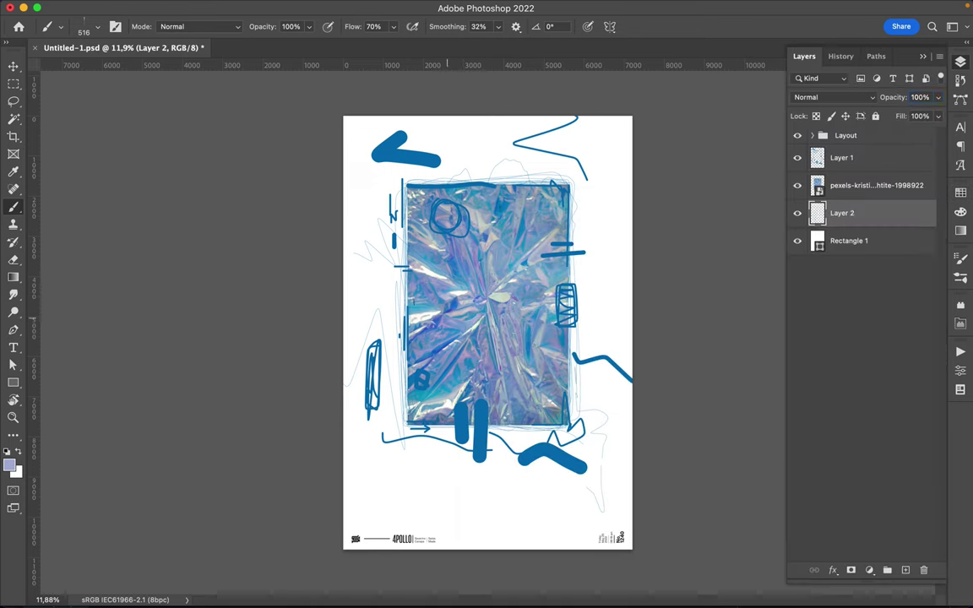
drag(397, 283, 402, 448)
drag(572, 175, 577, 422)
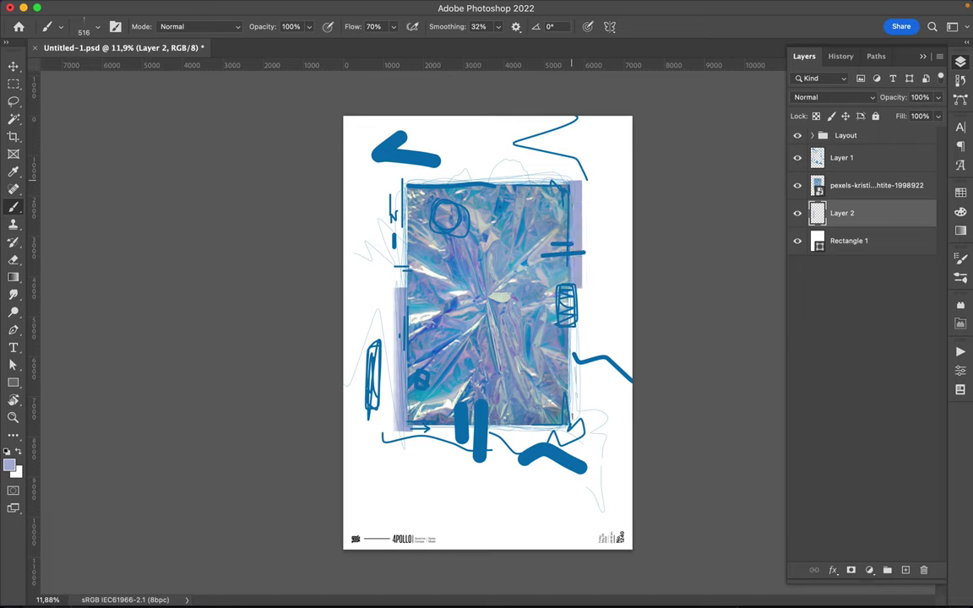
drag(480, 177, 594, 179)
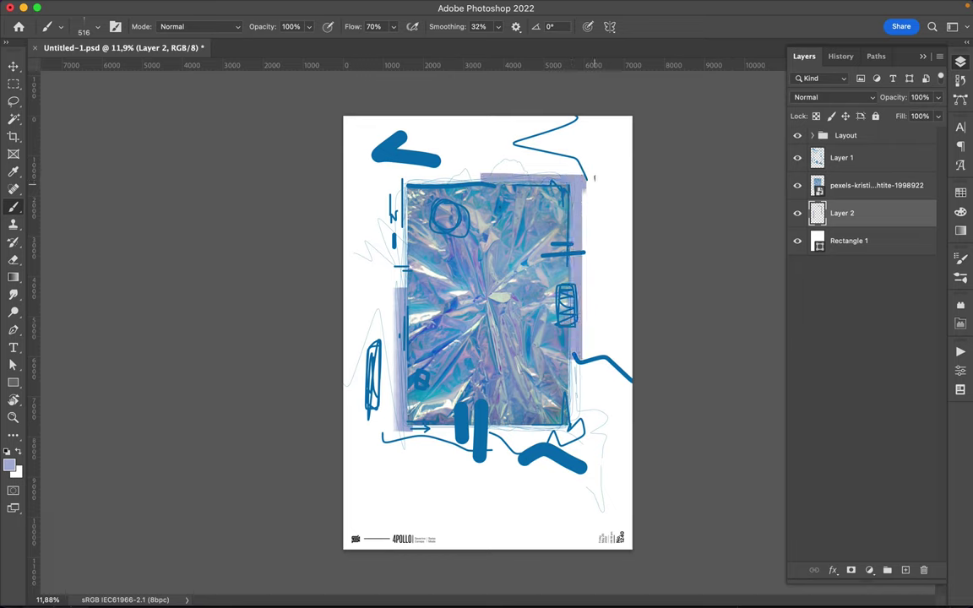
drag(610, 194, 596, 431)
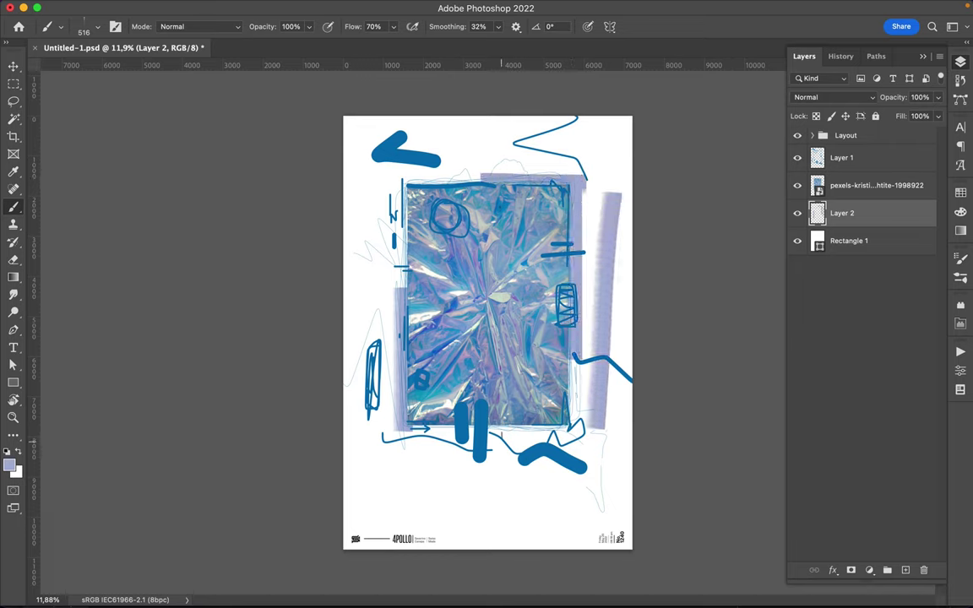
Paint lavender strokes along the bottom plus N, P and L shapes around the poster edges
mouse_move(494, 435)
mouse_down()
mouse_move(553, 460)
mouse_move(524, 512)
mouse_up()
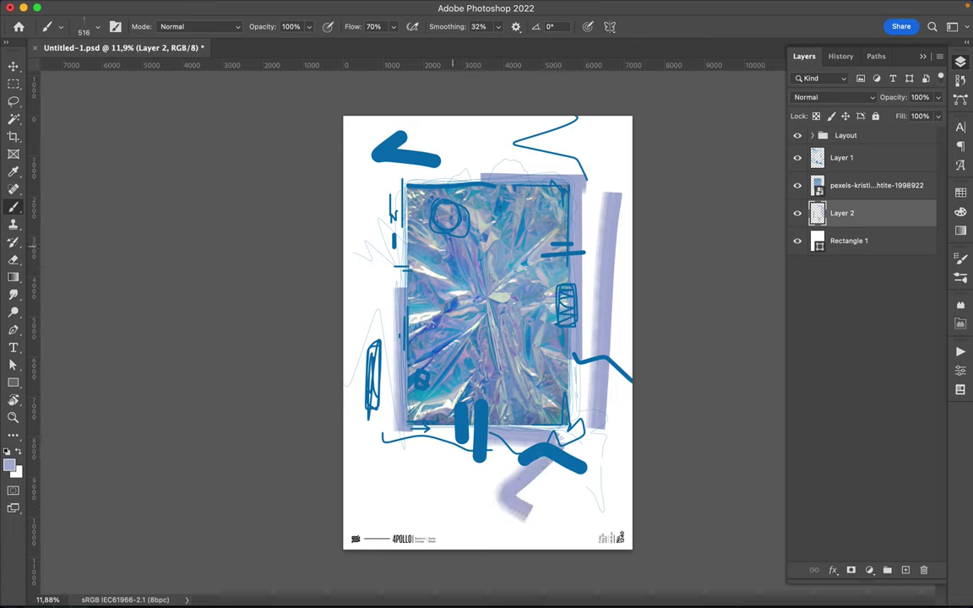
mouse_move(318, 250)
mouse_down()
mouse_move(310, 240)
mouse_move(342, 224)
mouse_move(355, 196)
mouse_move(339, 191)
mouse_up()
mouse_move(348, 127)
mouse_down()
mouse_move(397, 120)
mouse_move(463, 135)
mouse_move(397, 156)
mouse_move(555, 123)
mouse_up()
drag(477, 150, 628, 150)
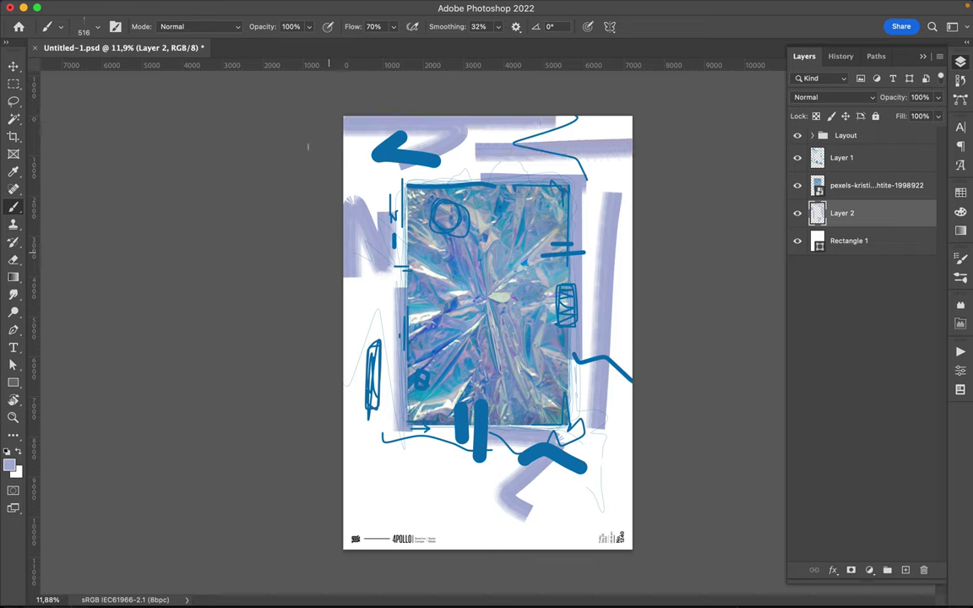
drag(377, 427, 456, 474)
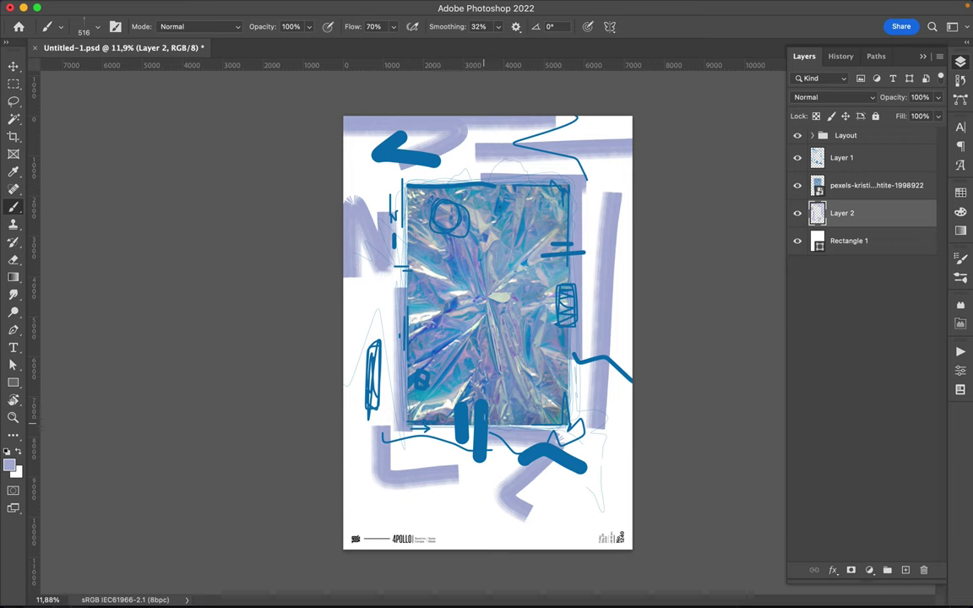
Shrink the brush to 238 px and paint navy marks left of the photo and near its top right
right_click(519, 415)
click(591, 397)
click(960, 193)
click(801, 228)
drag(387, 284, 387, 310)
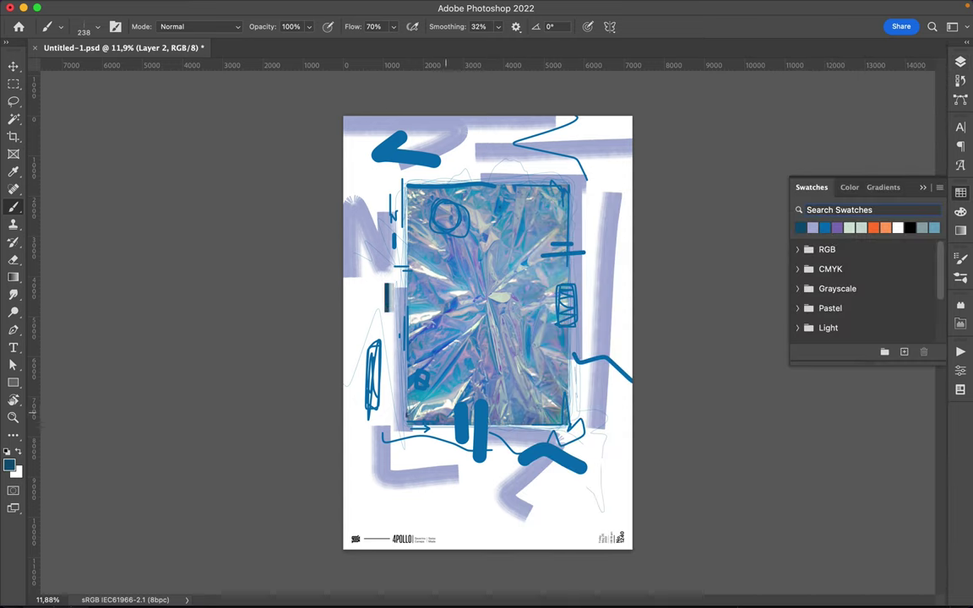
drag(590, 166, 590, 215)
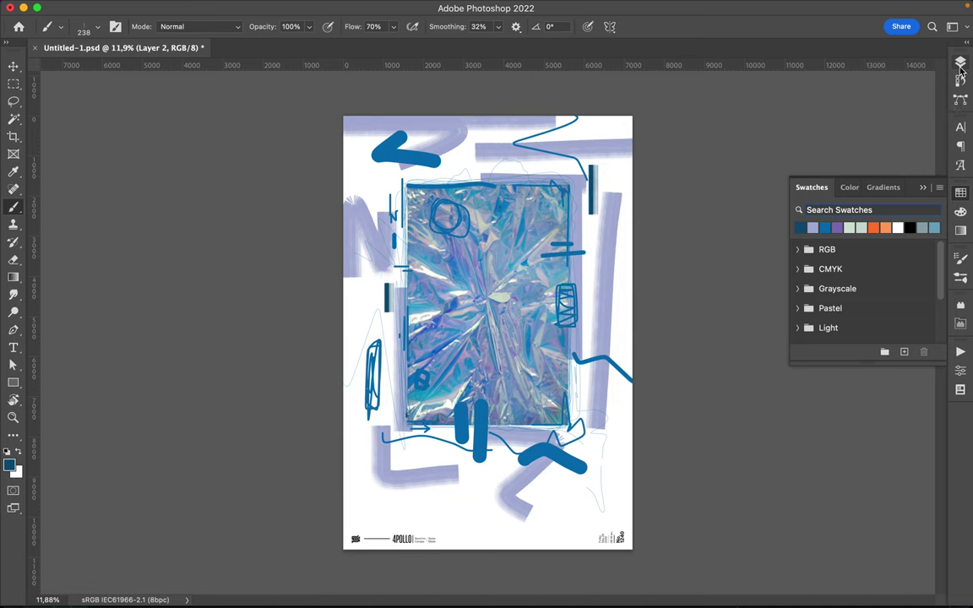
click(960, 61)
key(super+alt+shift+n)
Paint a navy bar and L-shape at the photo's right, then switch to the Thinning Ink brush
drag(561, 272, 592, 272)
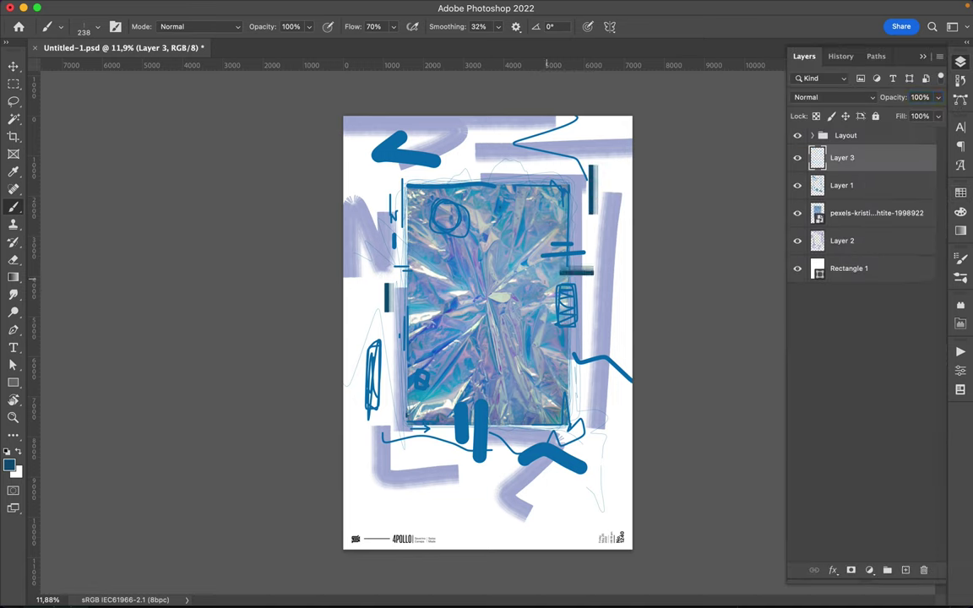
drag(563, 349, 532, 384)
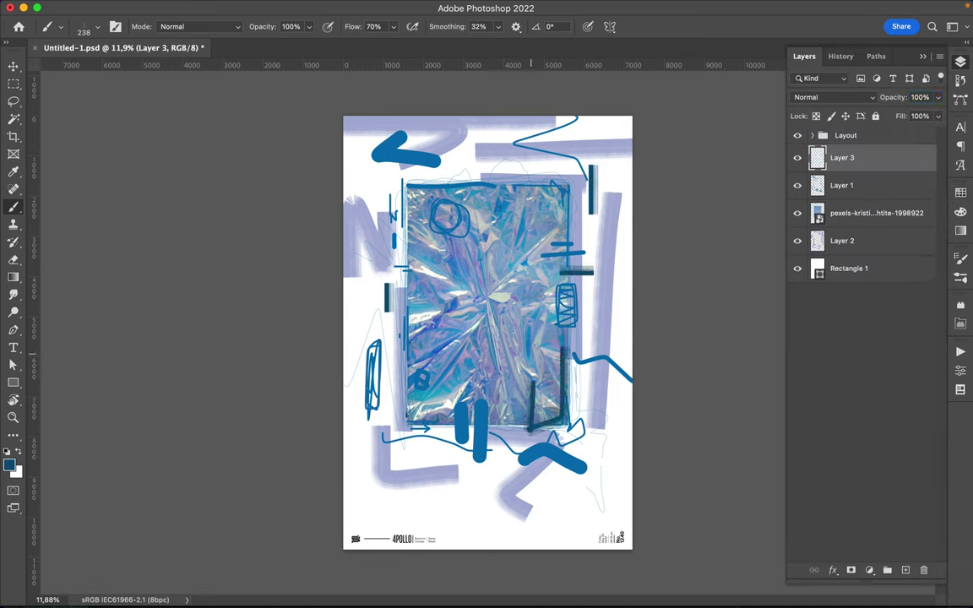
right_click(530, 396)
click(630, 434)
key(Return)
Paint dark bars along the photo's bottom, left and top edges, moving Layer 3 below Layer 1
drag(412, 414, 529, 417)
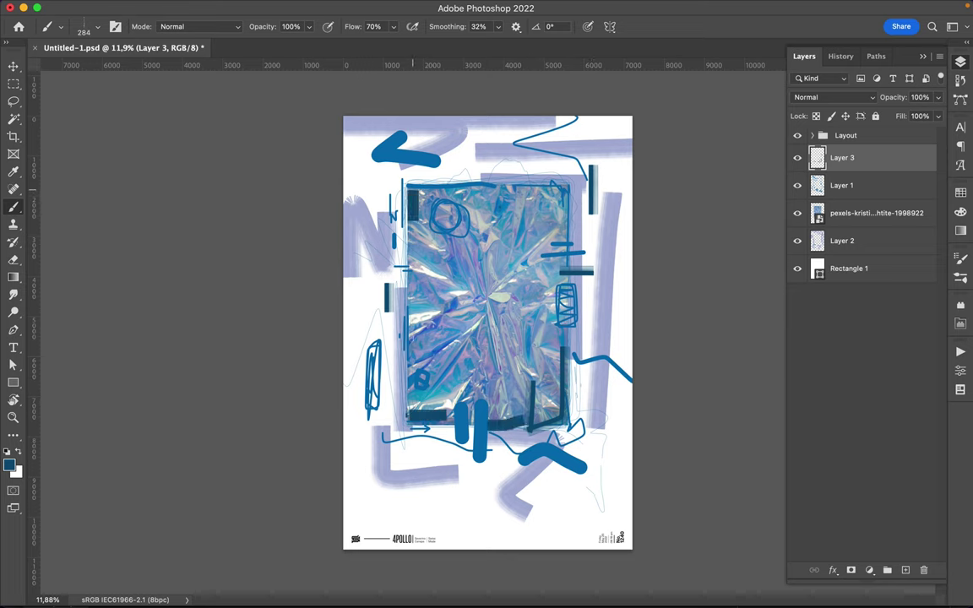
drag(412, 190, 412, 308)
drag(842, 158, 843, 190)
drag(407, 174, 446, 174)
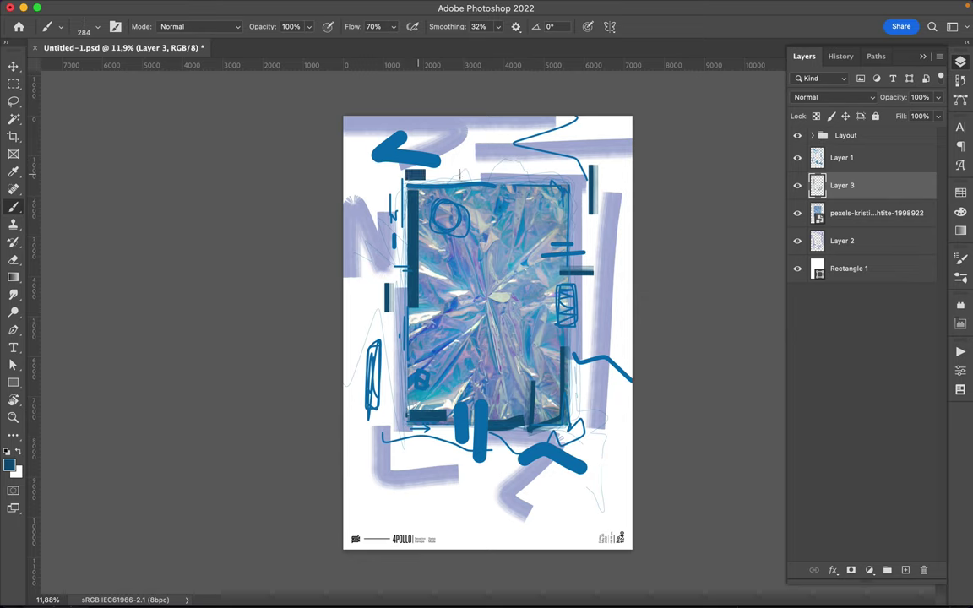
drag(347, 272, 347, 311)
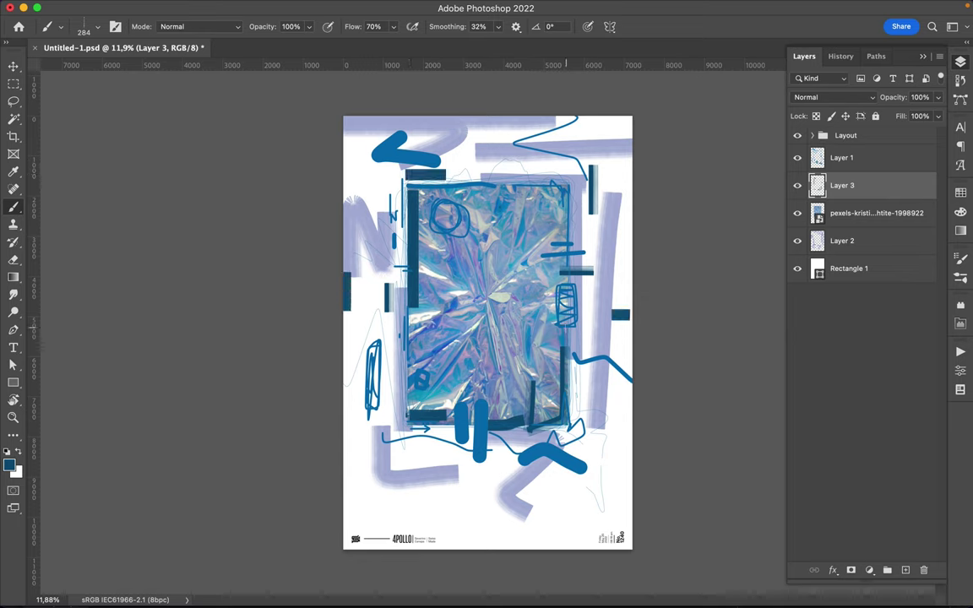
right_click(611, 287)
click(673, 387)
With a low-flow brush, extend the top bar, add left vertical bars and paint an X across the centre
click(481, 161)
drag(494, 162, 539, 162)
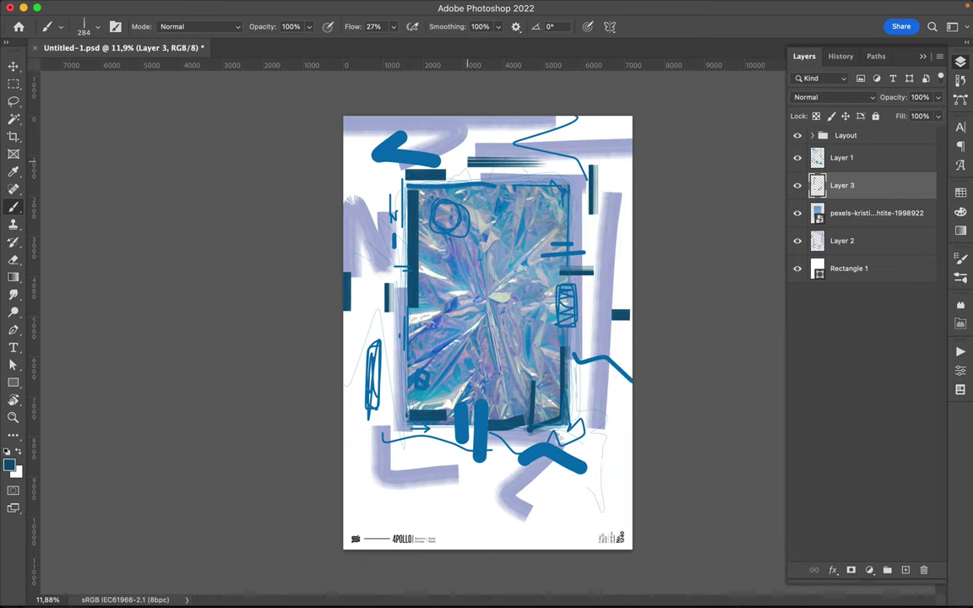
drag(376, 331, 376, 269)
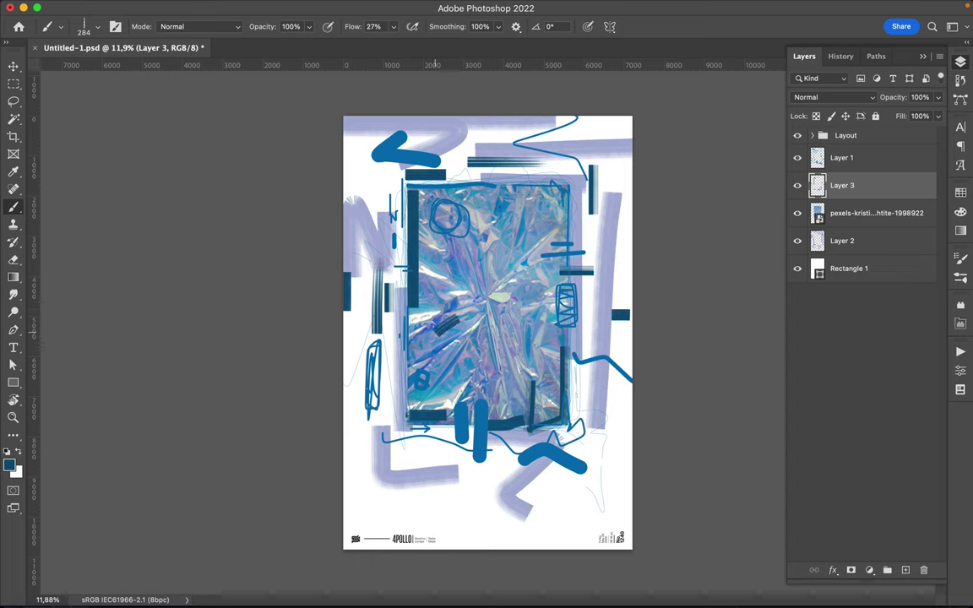
drag(495, 294, 432, 331)
drag(442, 277, 488, 334)
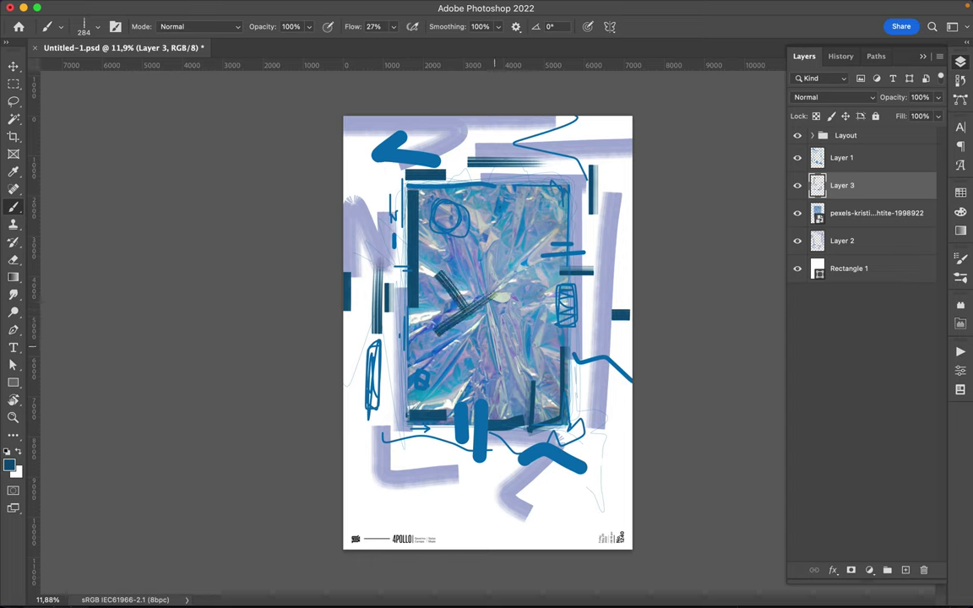
Switch to a 9 px Hard Round brush and scribble thin zigzags and dabs near the top
right_click(533, 202)
click(642, 313)
drag(669, 231, 636, 231)
key(Return)
drag(474, 147, 480, 151)
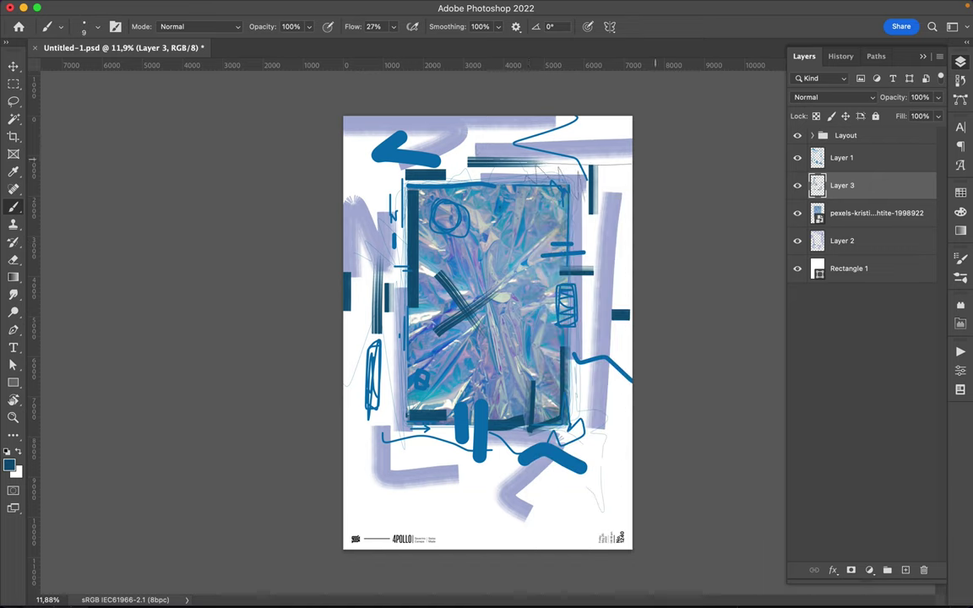
drag(498, 150, 503, 153)
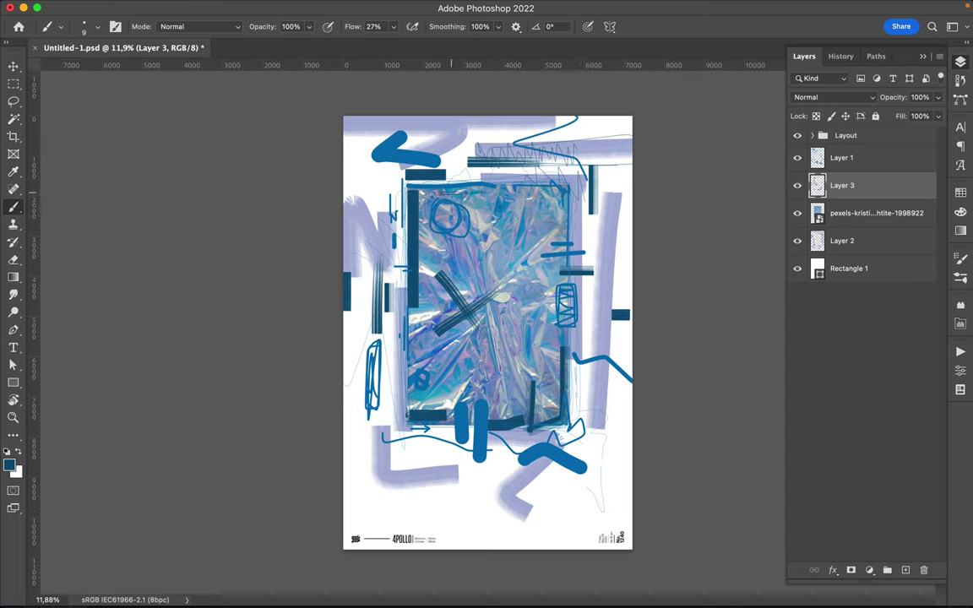
At 97 px, draw a nested square, a spiral below the X and a horizontal line at left
right_click(550, 232)
text(97)
key(Return)
mouse_move(533, 194)
mouse_down()
mouse_move(543, 228)
mouse_move(538, 219)
mouse_up()
drag(439, 334, 456, 363)
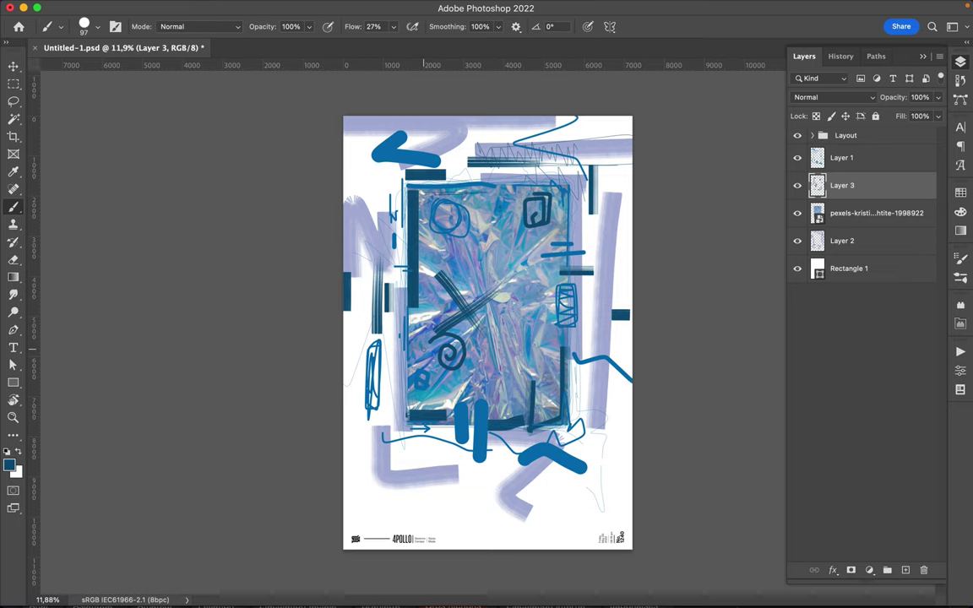
drag(384, 424, 300, 424)
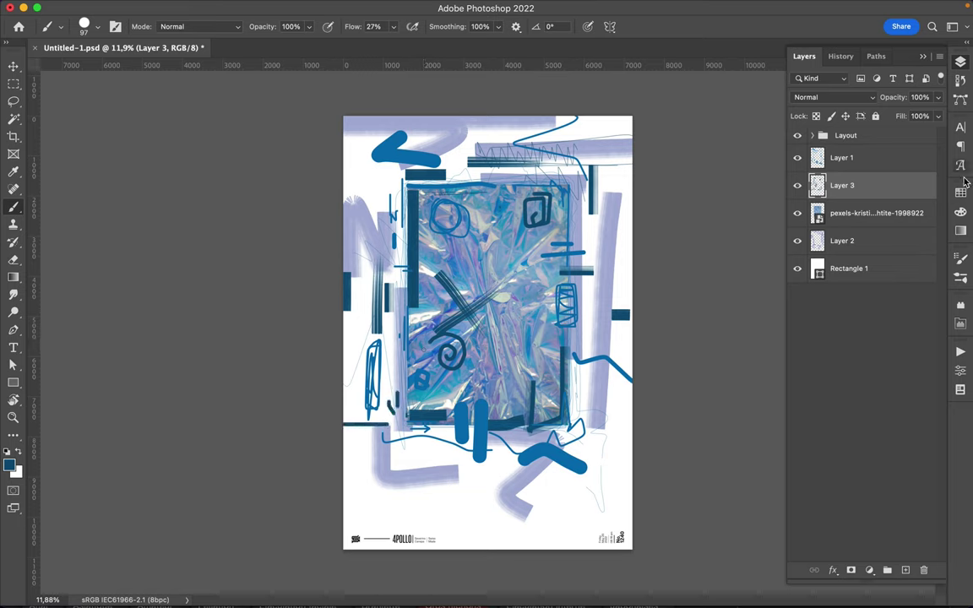
click(960, 193)
In light mint, draw a rounded rectangle, a left vertical stroke, an L-shape and short edge strokes
click(800, 227)
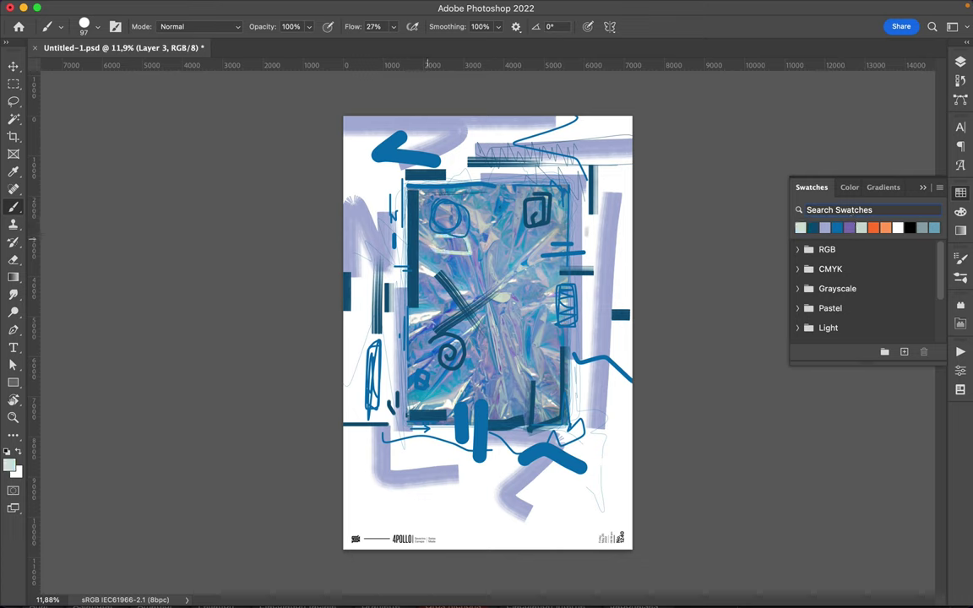
mouse_move(471, 252)
mouse_down()
mouse_move(421, 247)
mouse_move(441, 253)
mouse_up()
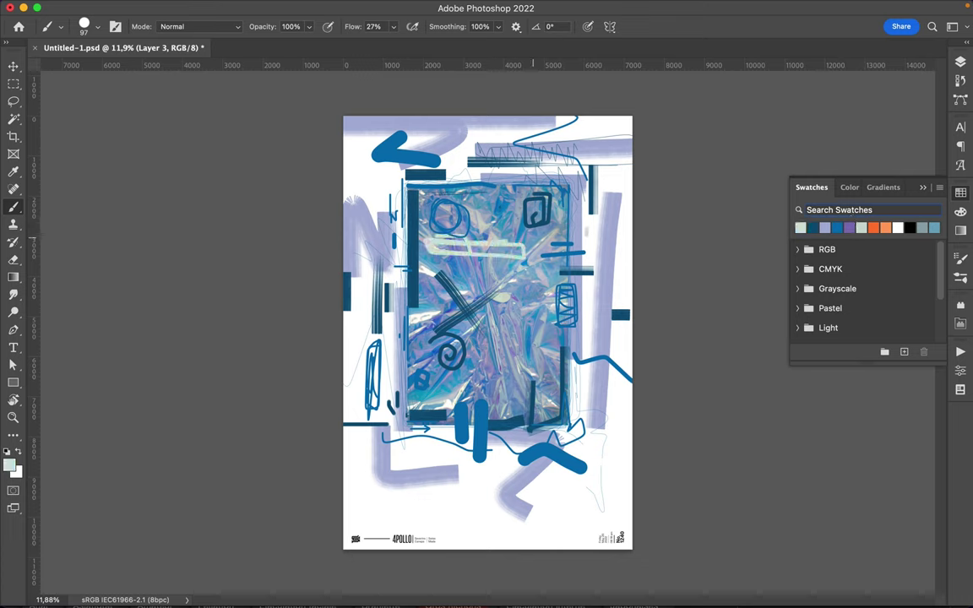
drag(371, 157, 365, 245)
mouse_move(543, 157)
mouse_down()
mouse_move(336, 411)
mouse_move(445, 452)
mouse_up()
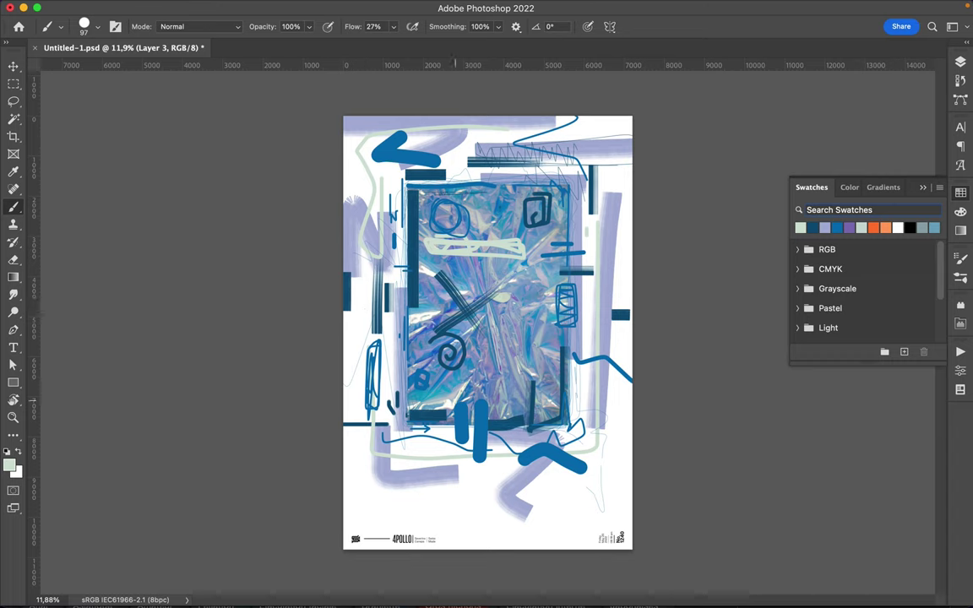
drag(407, 414, 446, 414)
drag(552, 347, 579, 347)
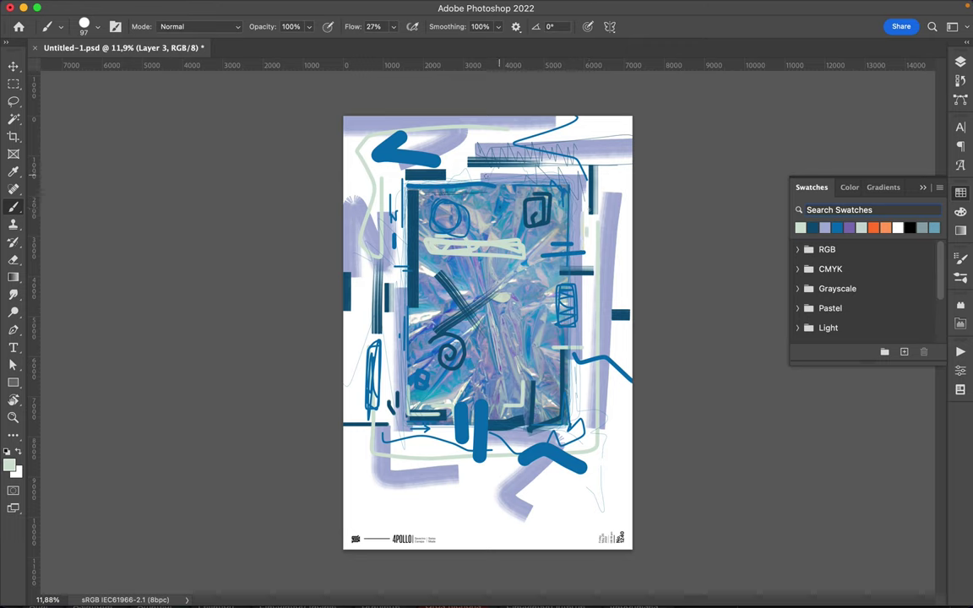
Add more thin mint strokes near the top, down the right side and on the left
drag(470, 168, 456, 180)
drag(529, 142, 586, 142)
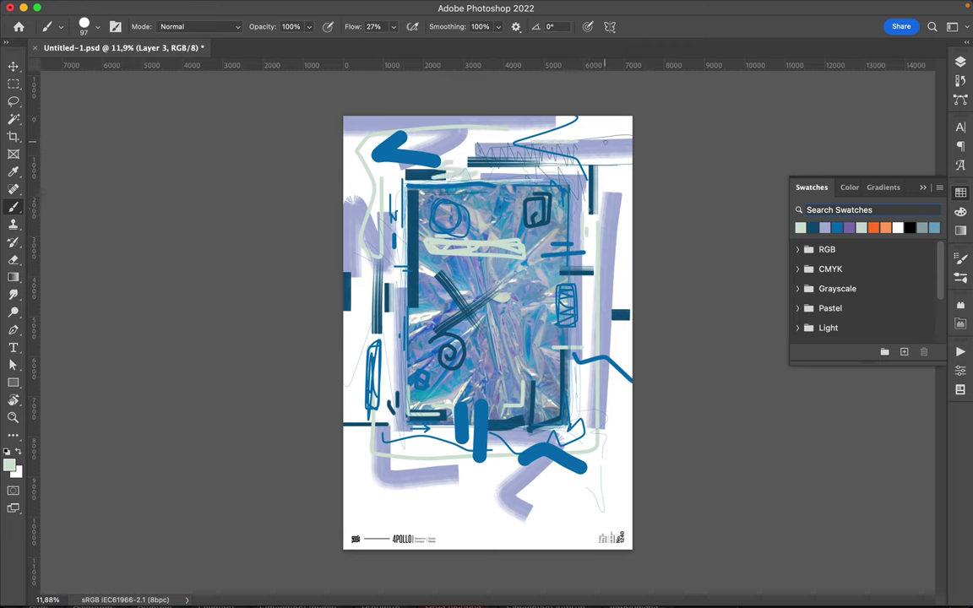
drag(625, 182, 614, 271)
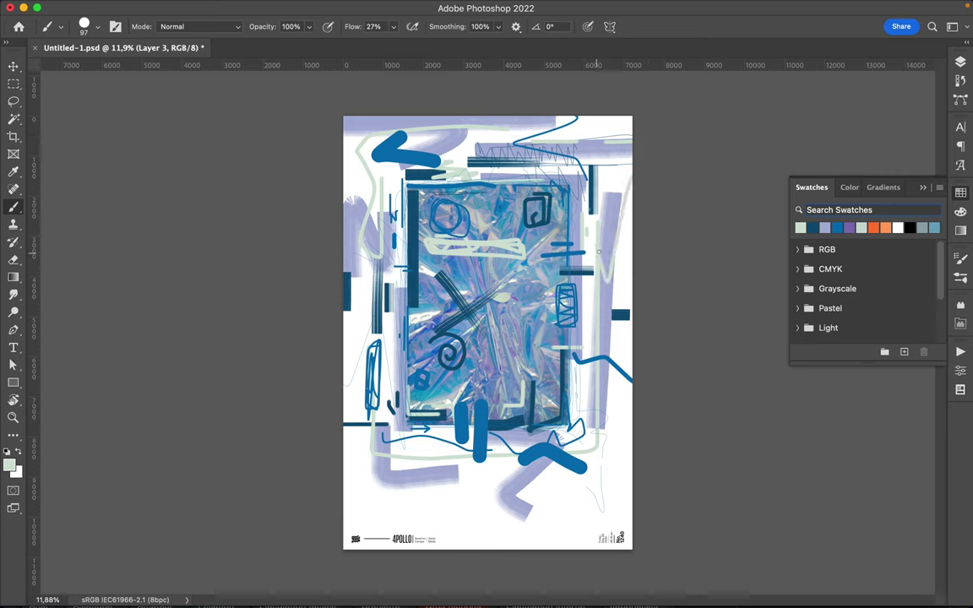
drag(366, 307, 350, 331)
drag(425, 318, 409, 361)
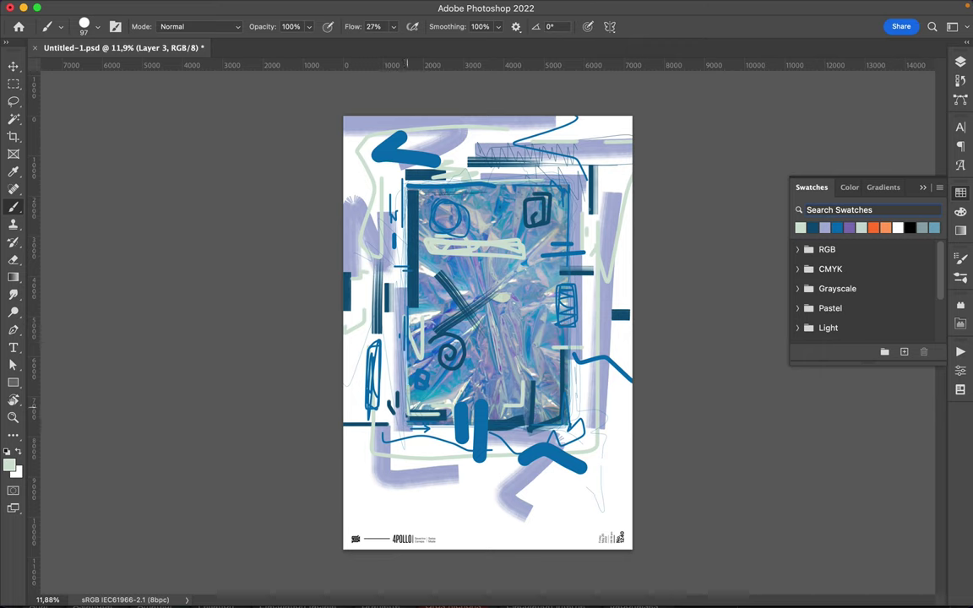
key(m)
super+click(473, 302)
Copy a narrow strip and a lasso-cut piece of the foil photo onto new layers
mouse_move(517, 324)
mouse_down()
mouse_move(523, 338)
mouse_move(534, 319)
mouse_move(441, 458)
mouse_up()
key(super+j)
key(v)
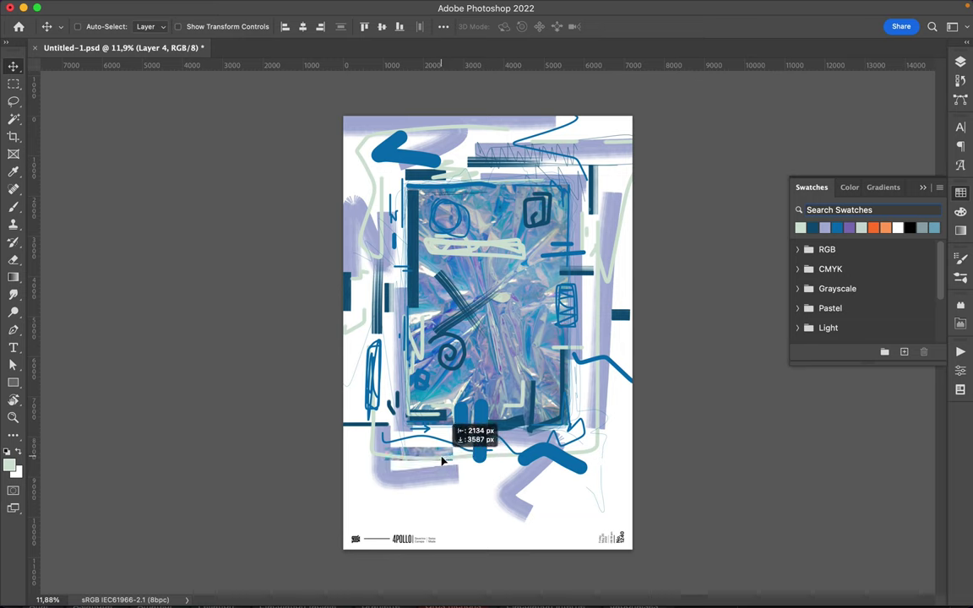
super+click(441, 463)
key(l)
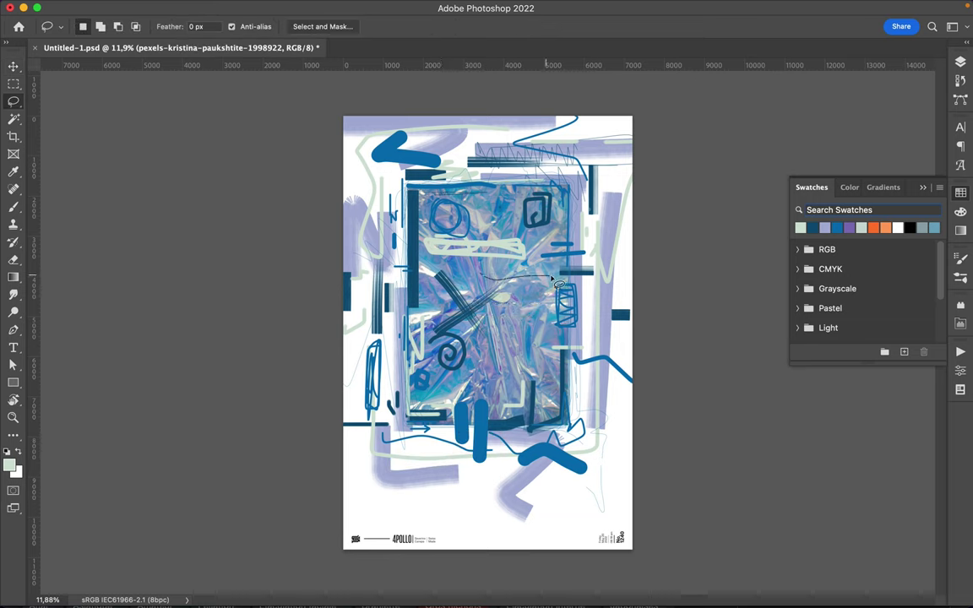
mouse_move(549, 269)
mouse_down()
mouse_move(488, 270)
mouse_move(490, 245)
mouse_move(566, 450)
mouse_up()
key(super+j)
key(v)
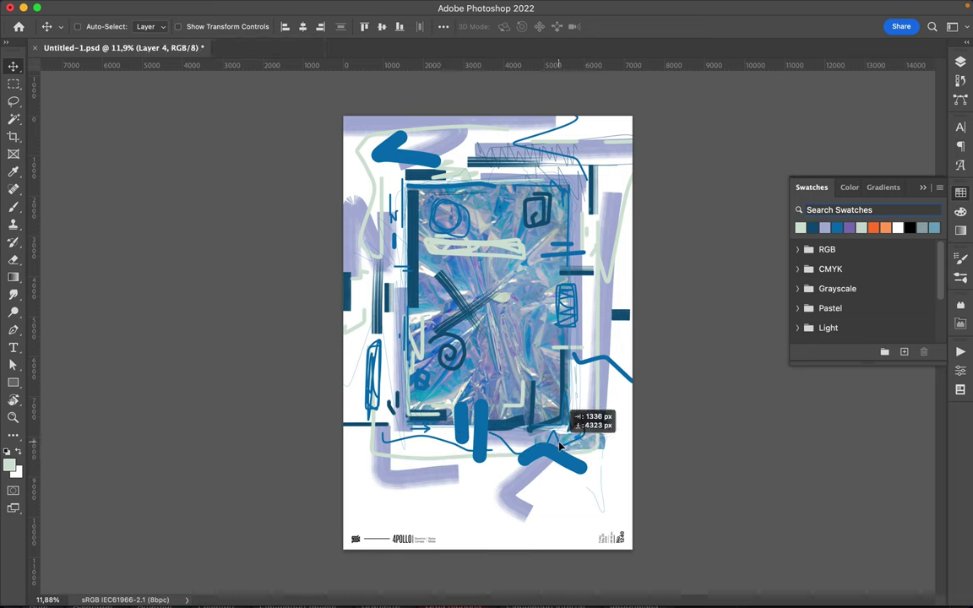
Lasso another foil photo piece near its centre onto its own layer
key(l)
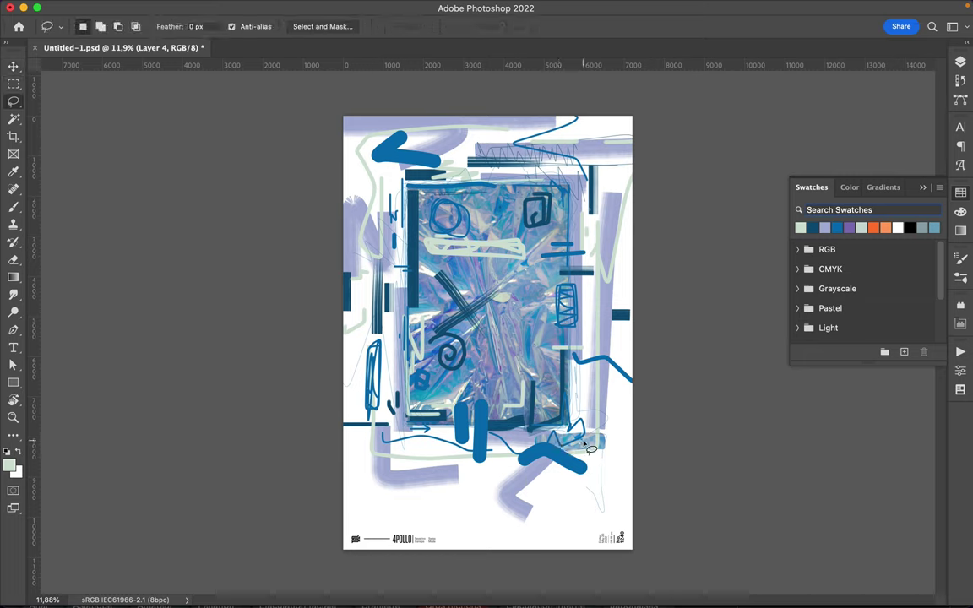
super+click(477, 279)
drag(441, 264, 391, 419)
key(super+j)
key(v)
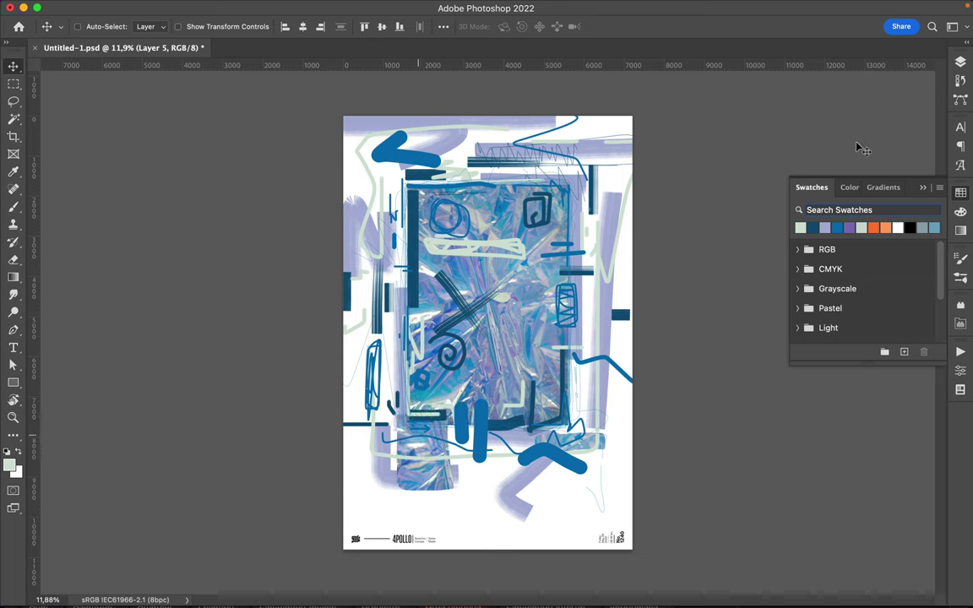
Move Layer 5 down to sit just above Rectangle 1, then select Layer 1
key(F7)
drag(870, 240, 870, 310)
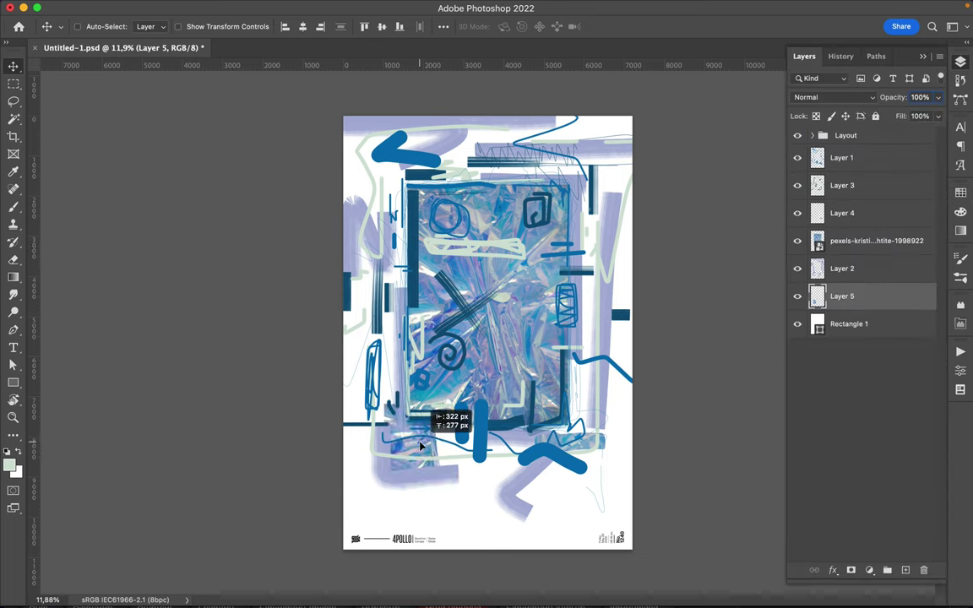
click(858, 160)
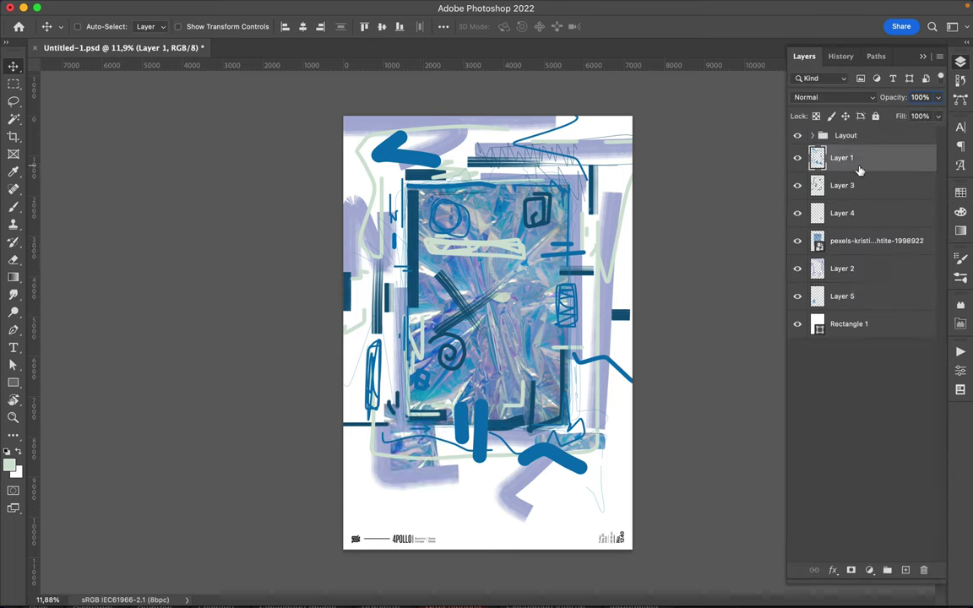
On a new layer, paint a large white blob right of centre with a 364 px brush
click(905, 570)
key(b)
click(20, 450)
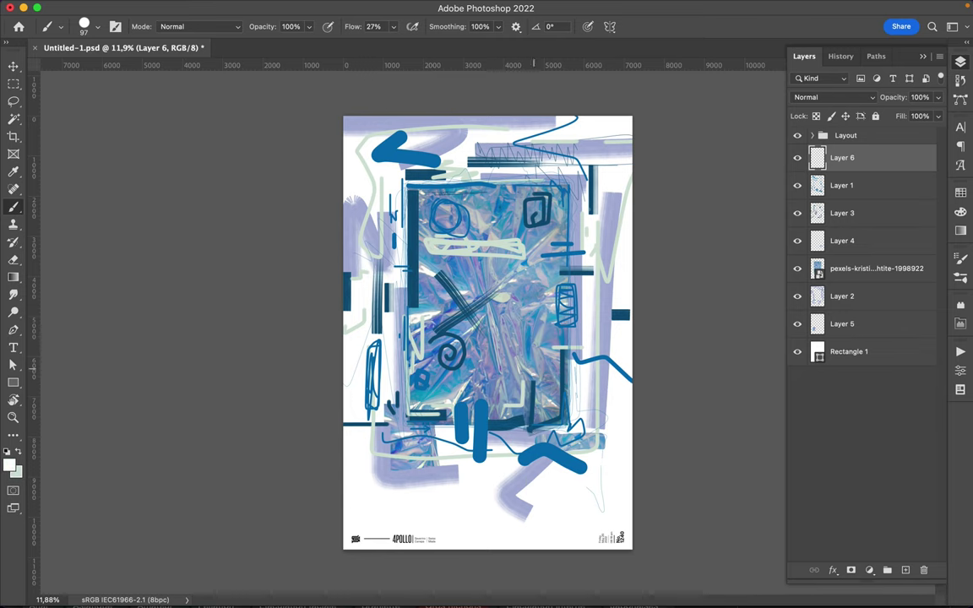
right_click(488, 336)
click(680, 230)
key(Return)
drag(517, 355, 549, 376)
At 100% flow, paint a white bar across the photo's top and a left vertical stroke, then save
click(391, 26)
drag(372, 39, 404, 39)
drag(469, 201, 511, 201)
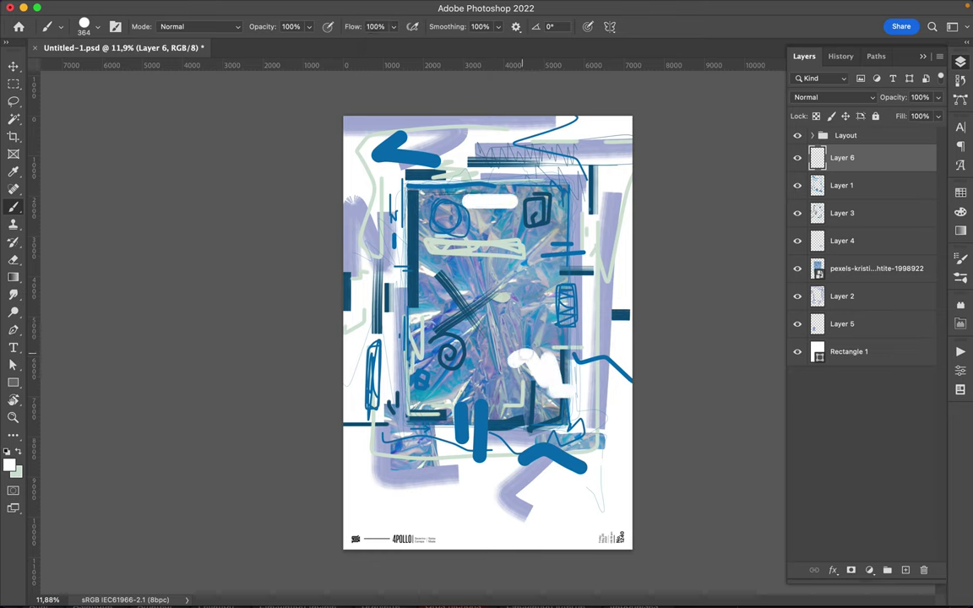
drag(419, 247, 420, 289)
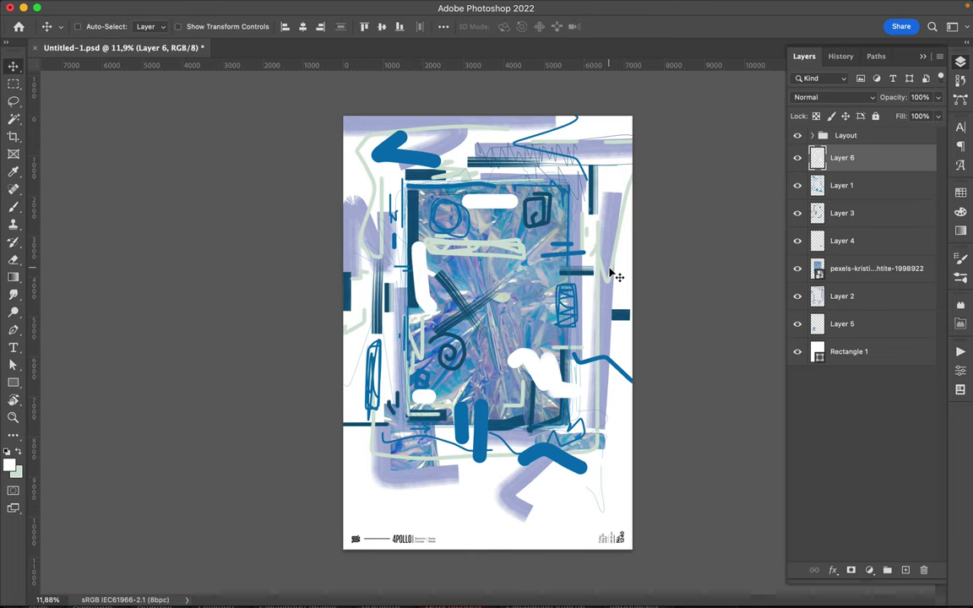
key(ctrl+s)
Save the finished poster from the menu bar
click(635, 9)
click(716, 39)
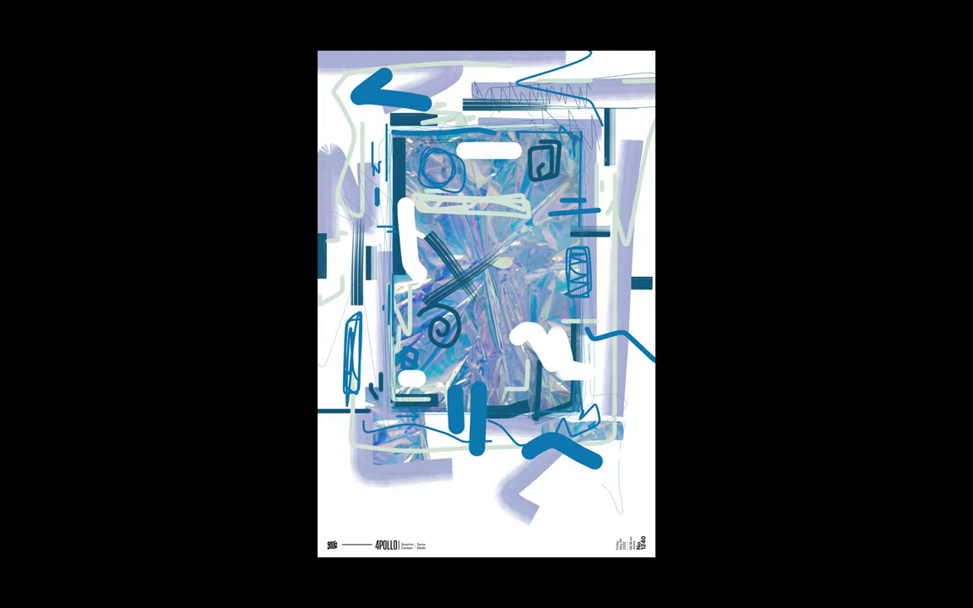